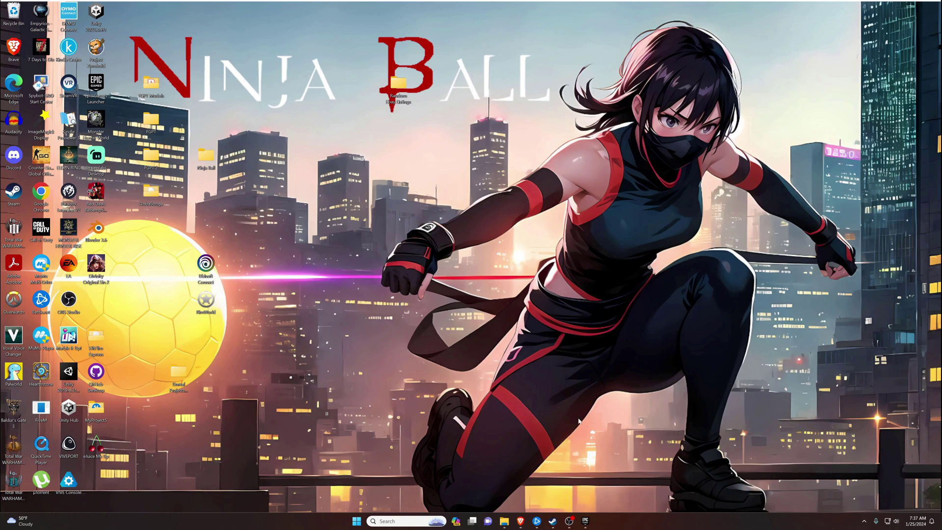
- View the launcher download option on the Epic Games website in the browser and put the browser window away
{"action": "left_click", "coordinate": [520, 522]}
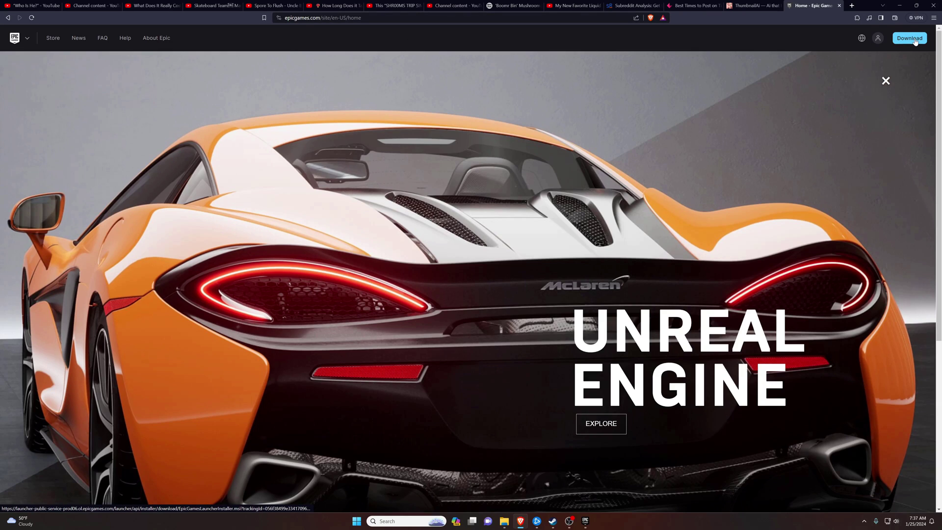
{"action": "left_click", "coordinate": [901, 6]}
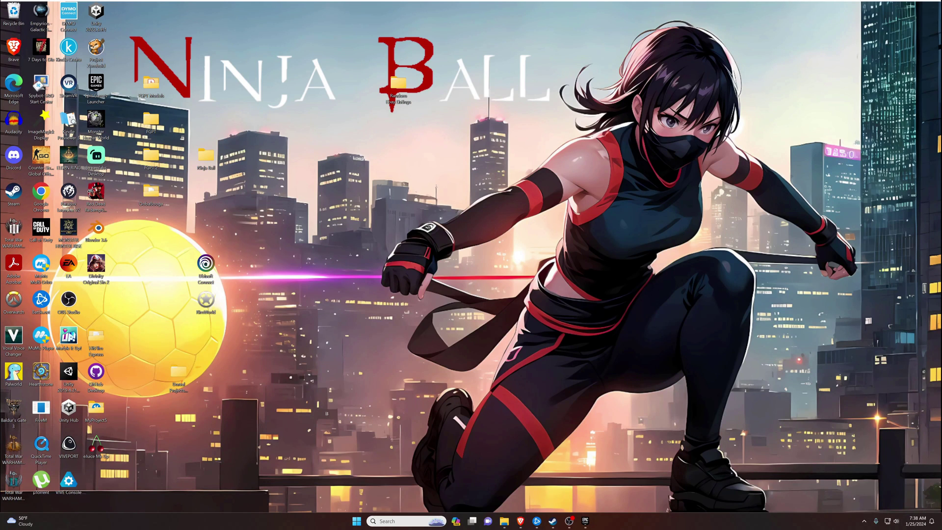
- Launch the Epic Games Launcher and open the Unreal Engine library
{"action": "left_click", "coordinate": [409, 522]}
{"action": "type", "text": "epic"}
{"action": "key", "text": "Return"}
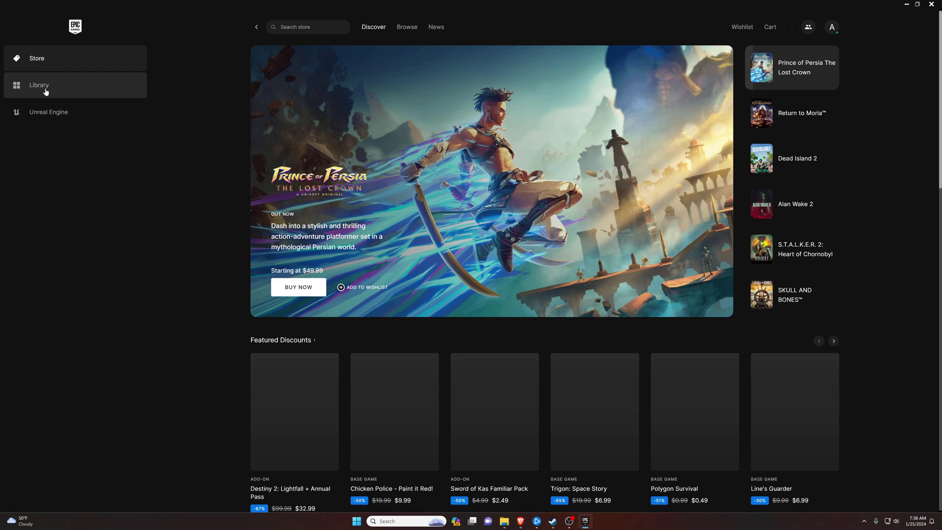
{"action": "left_click", "coordinate": [47, 114]}
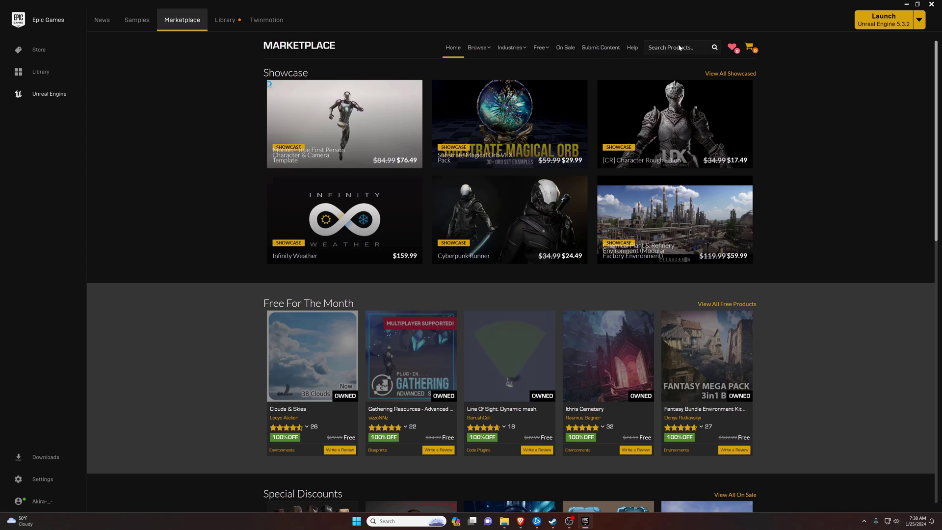
{"action": "left_click", "coordinate": [230, 26]}
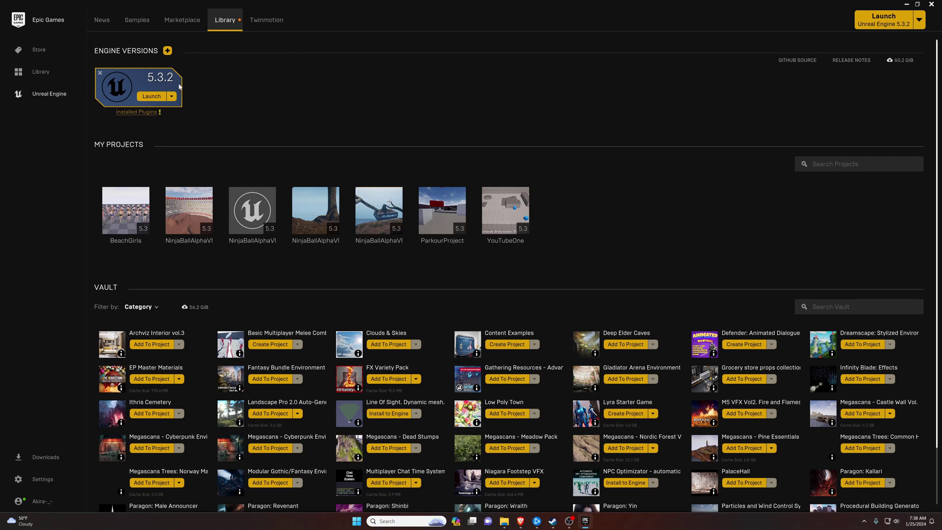
- Add an engine version slot, review the installable Unreal Engine versions and remove the slot
{"action": "left_click", "coordinate": [167, 51]}
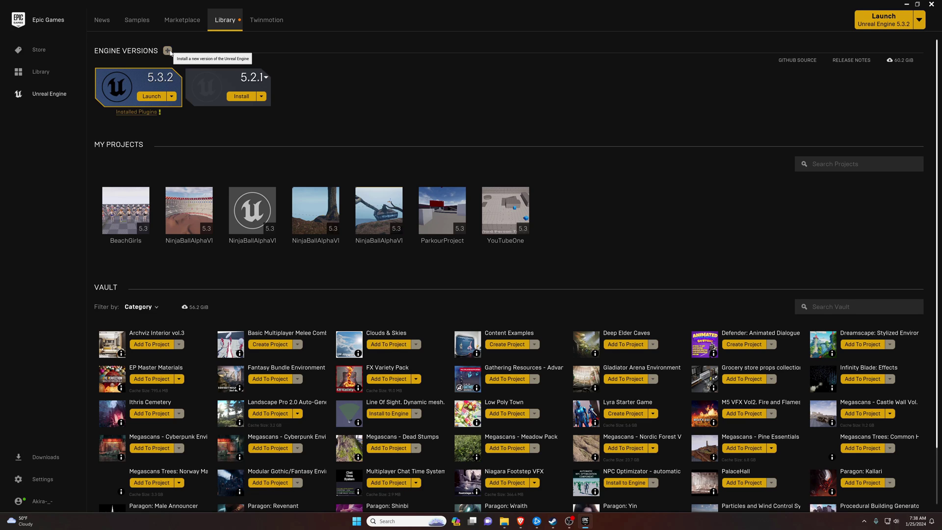
{"action": "left_click", "coordinate": [265, 77]}
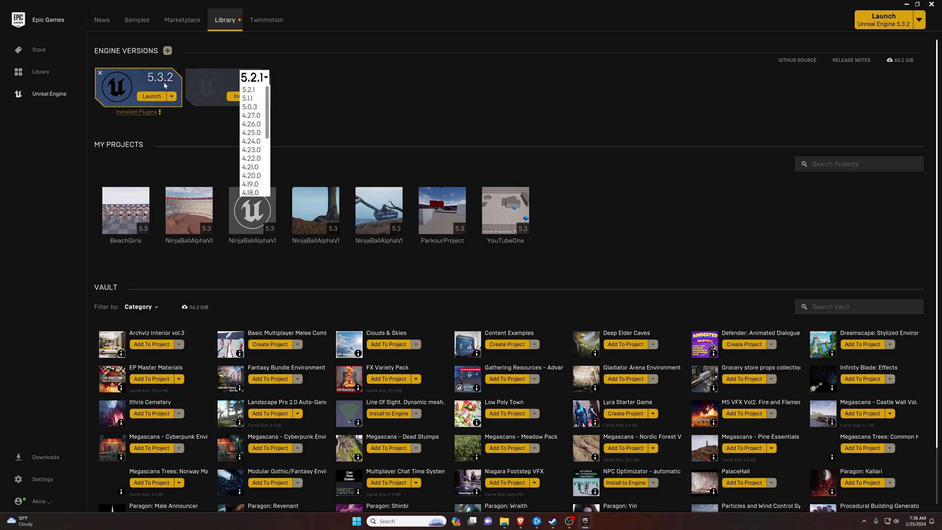
{"action": "left_click", "coordinate": [320, 64]}
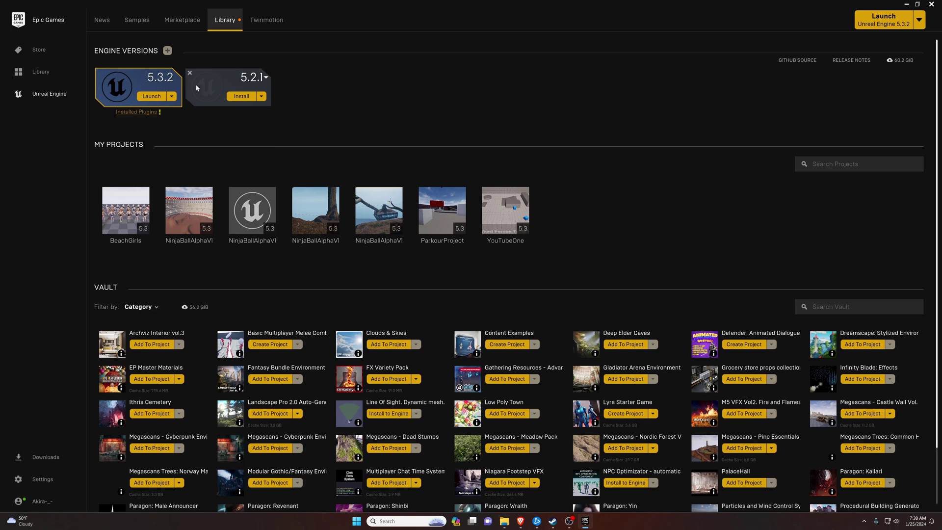
{"action": "left_click", "coordinate": [262, 98]}
{"action": "left_click", "coordinate": [262, 101]}
{"action": "left_click", "coordinate": [263, 100]}
{"action": "left_click", "coordinate": [236, 118]}
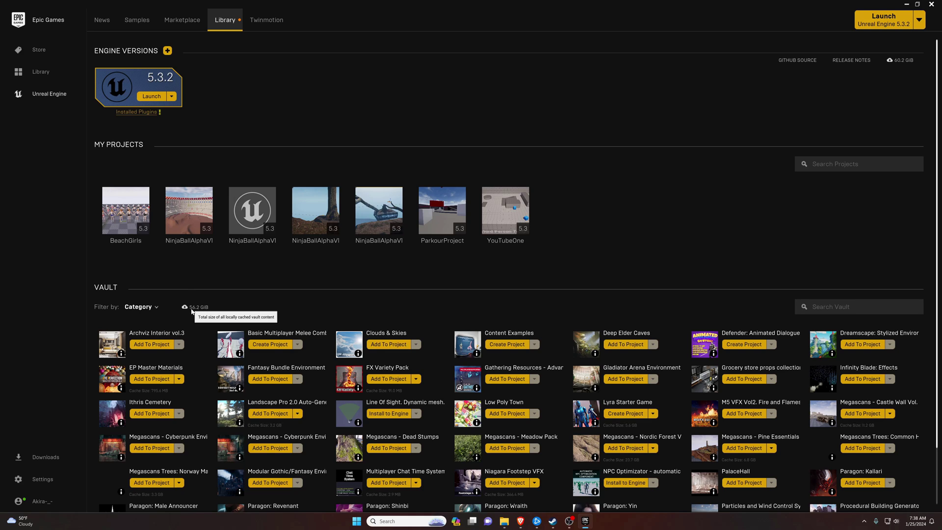
- Launch Unreal Engine 5.3.2 from the installed engine versions
{"action": "scroll", "coordinate": [228, 302], "scroll_direction": "down", "scroll_amount": 1}
{"action": "scroll", "coordinate": [228, 307], "scroll_direction": "up", "scroll_amount": 1}
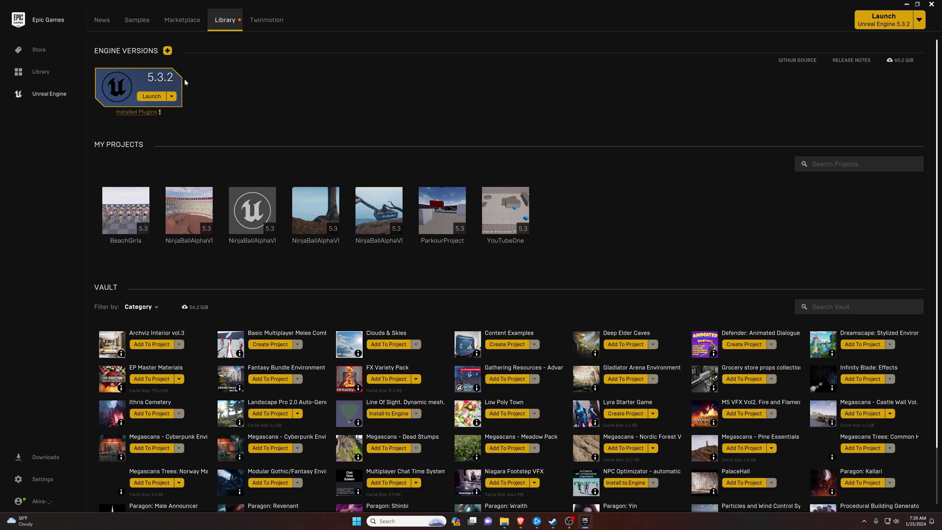
{"action": "left_click", "coordinate": [152, 97]}
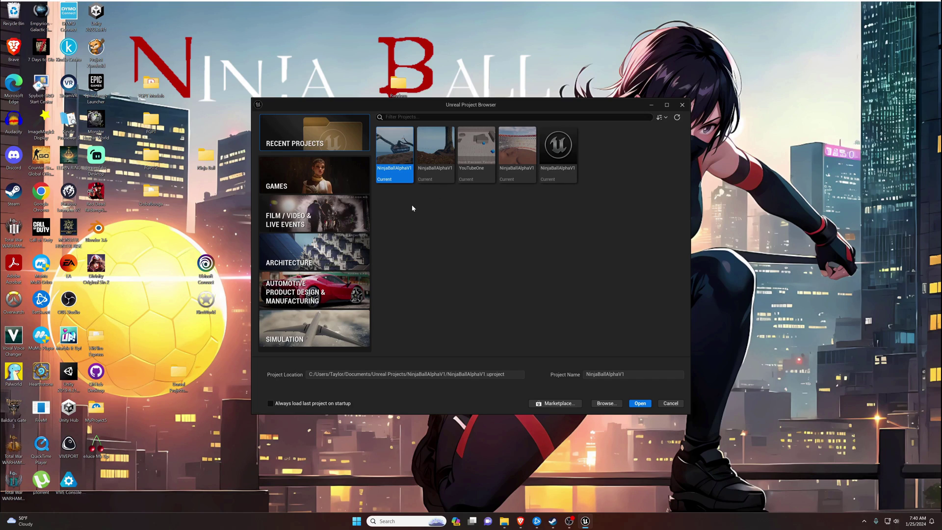
- Review the project templates offered for games, architecture, simulation and automotive product design
{"action": "left_click", "coordinate": [336, 175]}
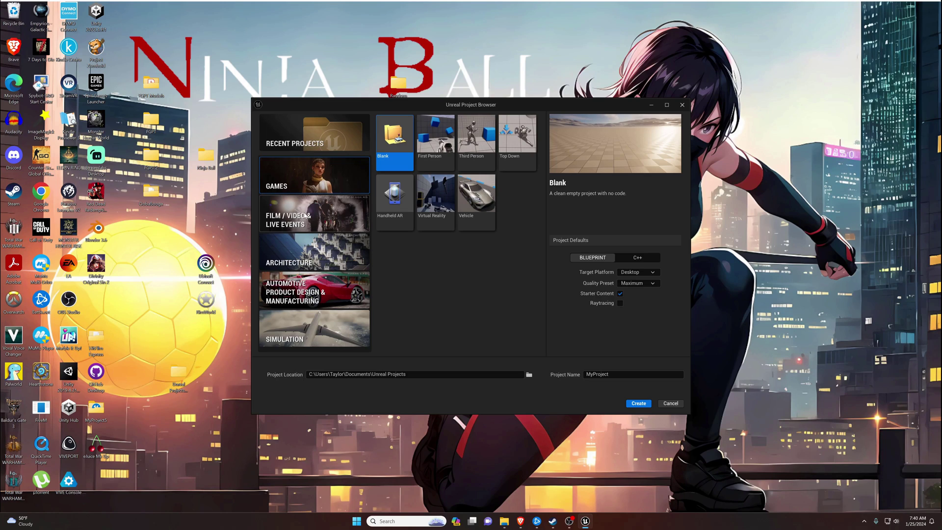
{"action": "left_click", "coordinate": [308, 254]}
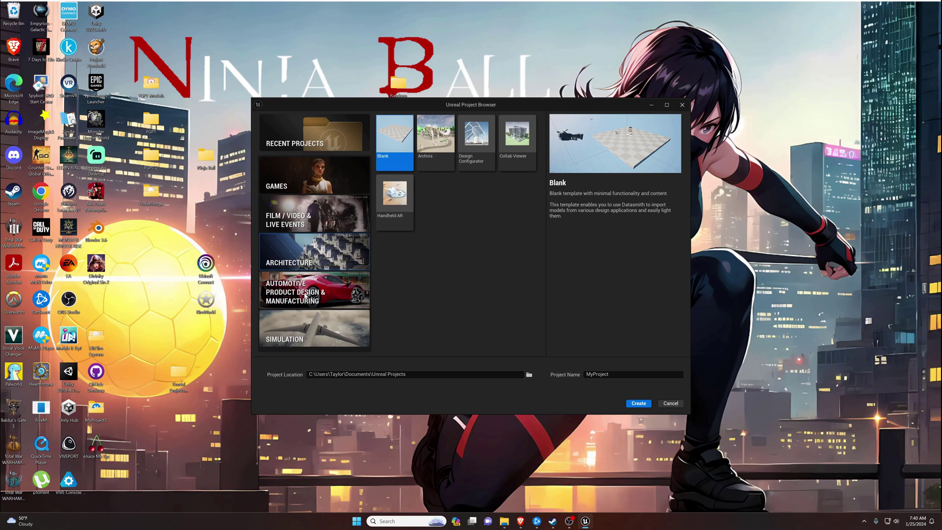
{"action": "left_click", "coordinate": [304, 316]}
{"action": "left_click", "coordinate": [314, 282]}
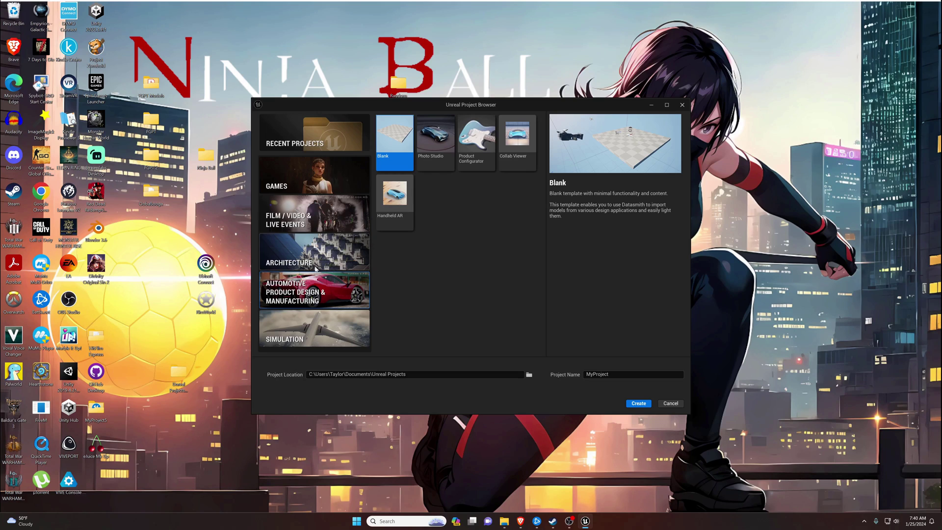
- Choose the Third Person template from the Games category after comparing it with First Person
{"action": "left_click", "coordinate": [316, 182]}
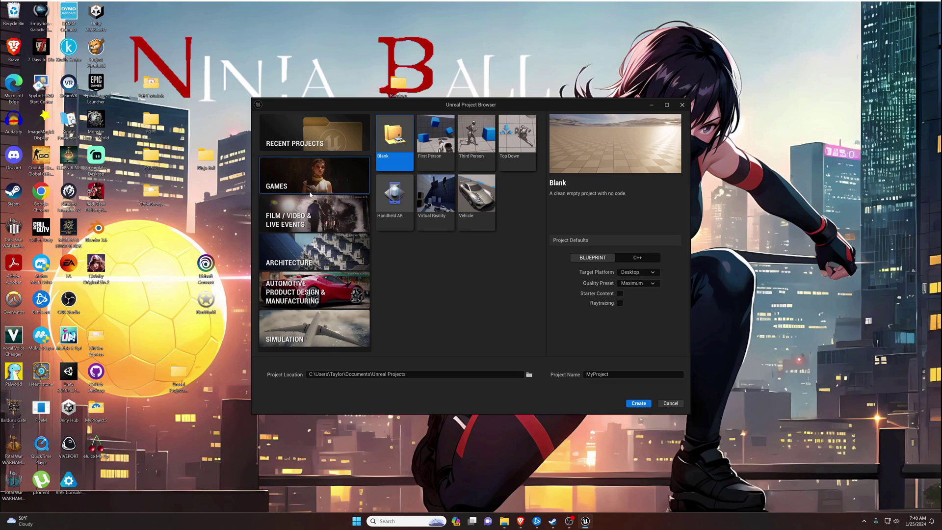
{"action": "left_click", "coordinate": [481, 140]}
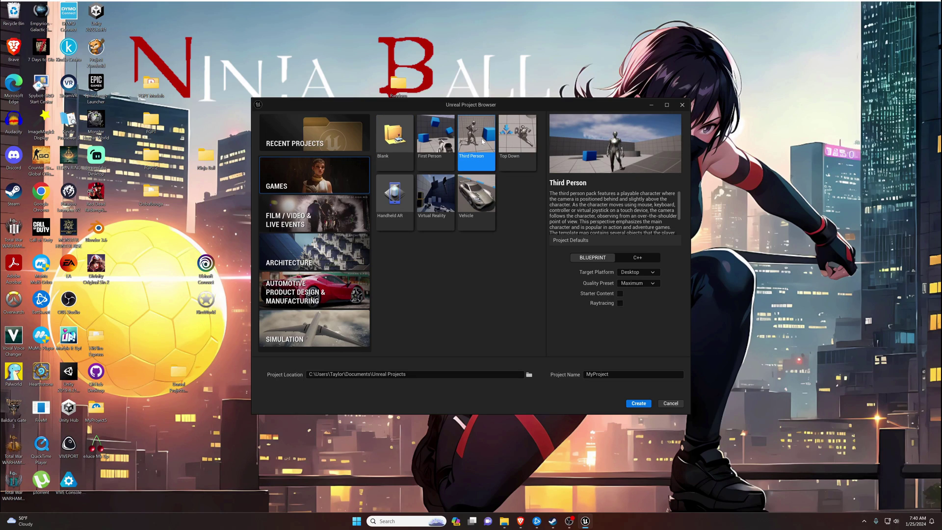
{"action": "left_click", "coordinate": [436, 137]}
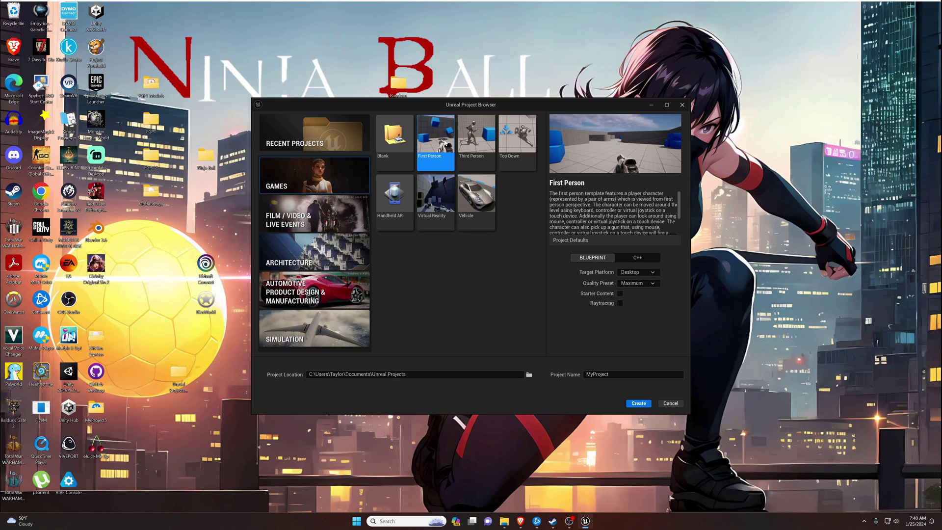
{"action": "left_click", "coordinate": [472, 140]}
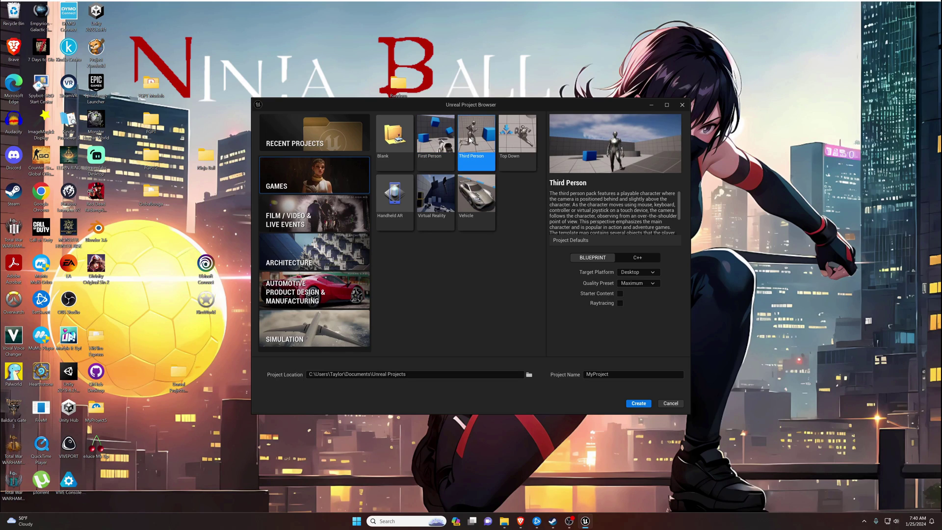
- Name the new project YoutubeTutorial, without any spaces
{"action": "double_click", "coordinate": [599, 374]}
{"action": "type", "text": "YouTube"}
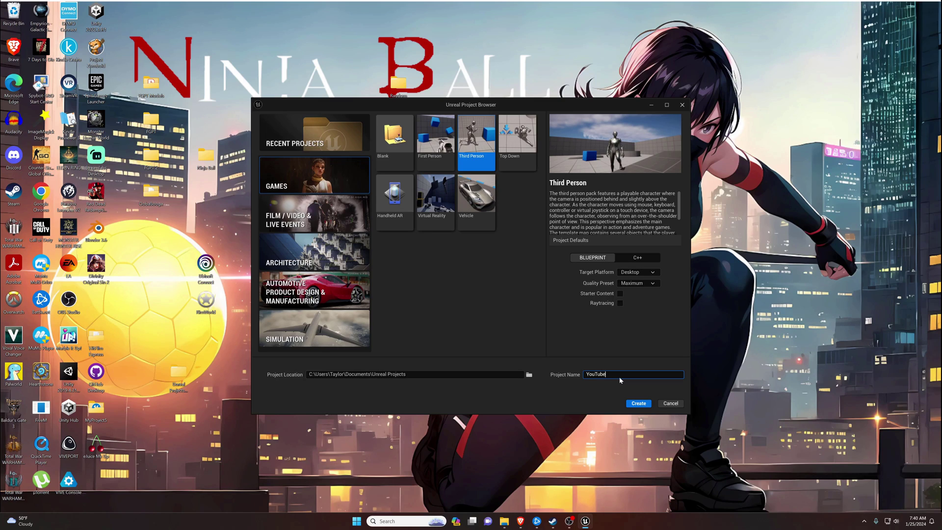
{"action": "key", "text": "BackSpace"}
{"action": "key", "text": "BackSpace"}
{"action": "key", "text": "BackSpace"}
{"action": "key", "text": "BackSpace"}
{"action": "type", "text": "tubeT"}
{"action": "type", "text": "otu"}
{"action": "type", "text": "orial"}
{"action": "key", "text": "BackSpace"}
{"action": "key", "text": "BackSpace"}
{"action": "key", "text": "BackSpace"}
{"action": "key", "text": "BackSpace"}
{"action": "key", "text": "BackSpace"}
{"action": "type", "text": "torial"}
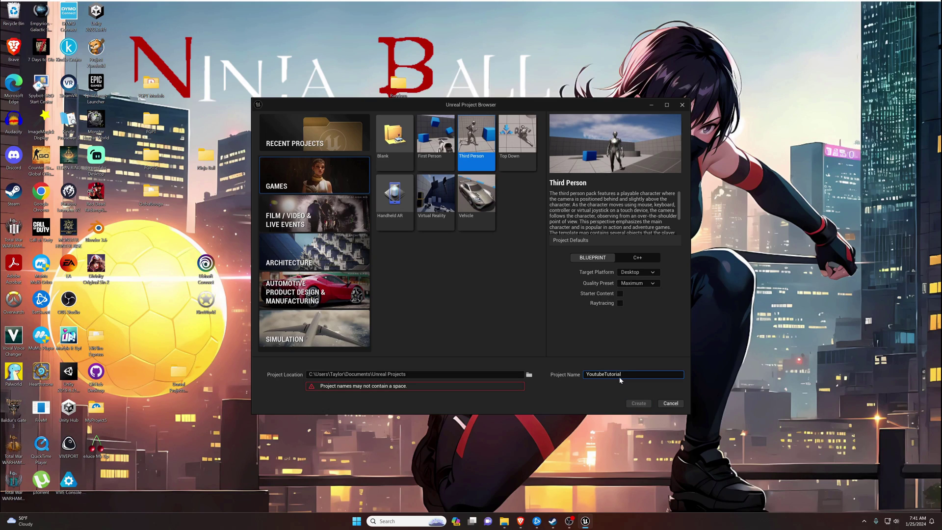
{"action": "key", "text": "BackSpace"}
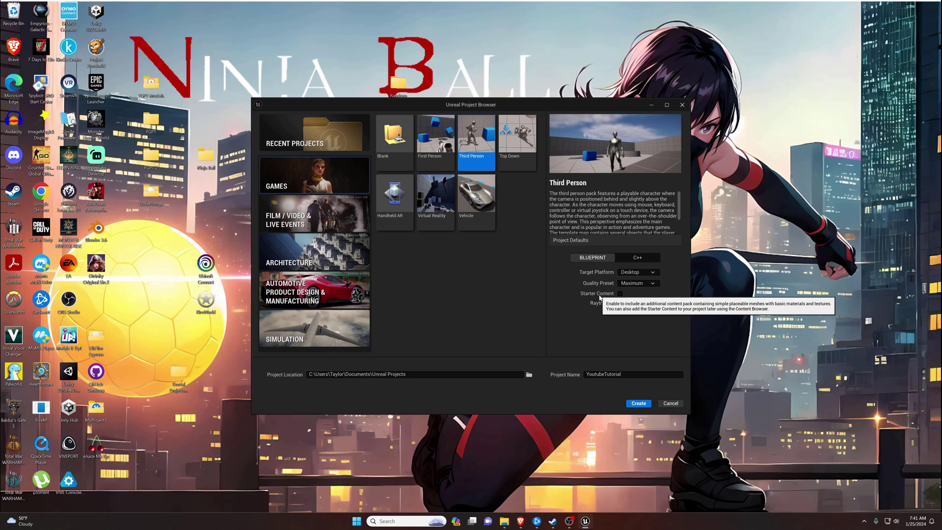
- Include Starter Content and create the project
{"action": "left_click", "coordinate": [620, 293]}
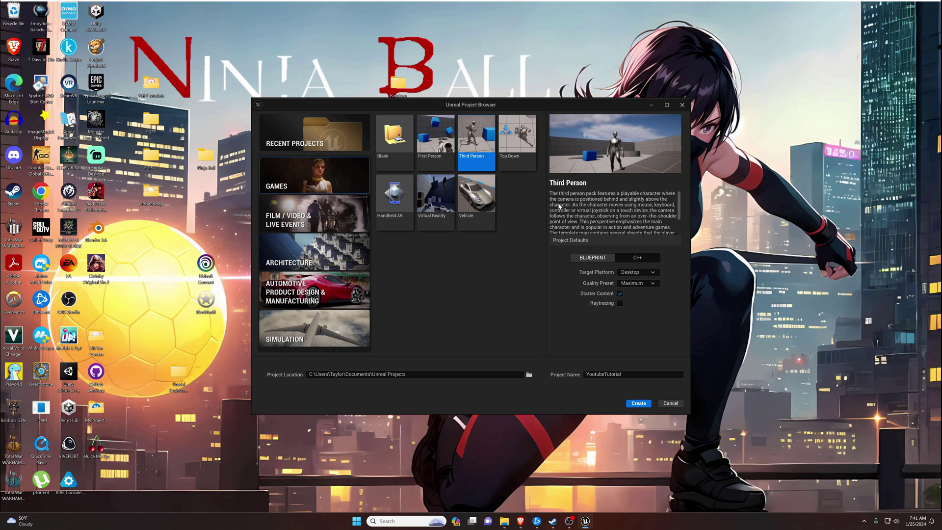
{"action": "left_click", "coordinate": [638, 403]}
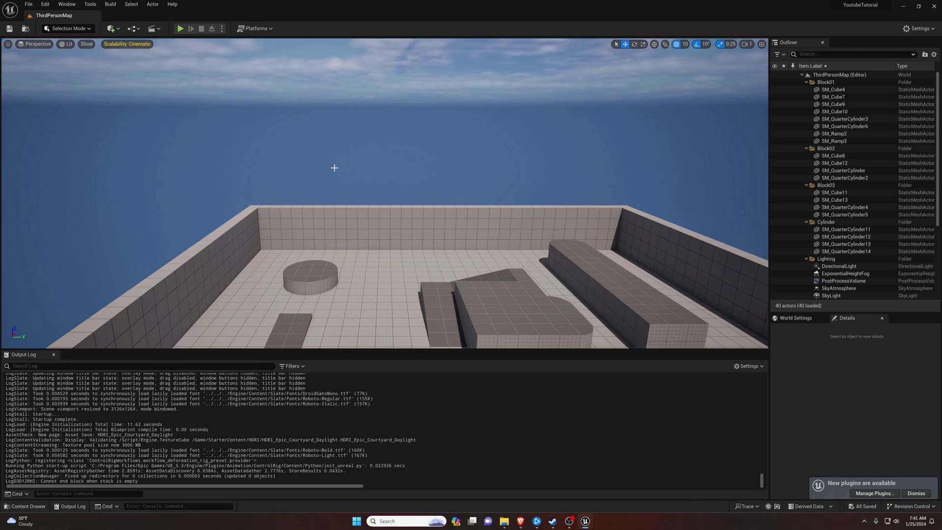
- Examine the third-person level's arena from several angles and distances
{"action": "right_click_drag", "start_coordinate": [334, 168], "coordinate": [422, 168]}
{"action": "right_click_drag", "start_coordinate": [245, 170], "coordinate": [334, 167]}
{"action": "right_click_drag", "start_coordinate": [160, 77], "coordinate": [274, 75]}
{"action": "mouse_move", "coordinate": [192, 86]}
{"action": "right_mouse_down"}
{"action": "mouse_move", "coordinate": [515, 89]}
{"action": "mouse_move", "coordinate": [187, 87]}
{"action": "right_mouse_up"}
{"action": "scroll", "coordinate": [242, 83], "scroll_direction": "down", "scroll_amount": 10}
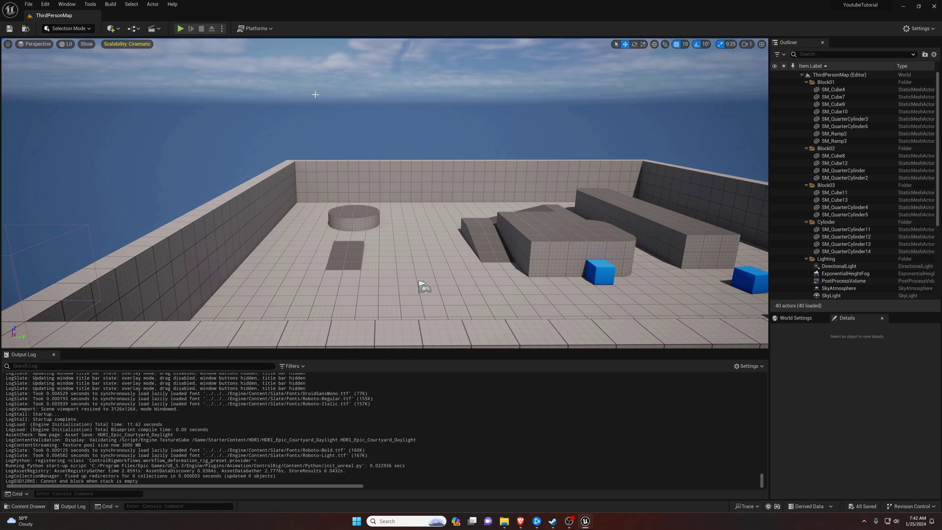
{"action": "key", "text": "d"}
{"action": "right_click_drag", "start_coordinate": [345, 109], "coordinate": [341, 109]}
{"action": "key", "text": "s"}
{"action": "key", "text": "w"}
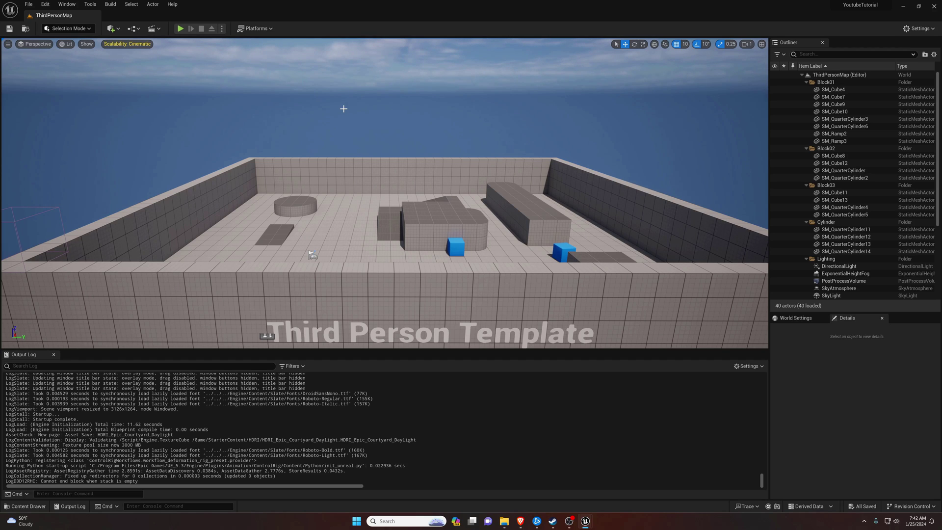
{"action": "left_click", "coordinate": [344, 108]}
{"action": "key", "text": "s"}
{"action": "right_click_drag", "start_coordinate": [343, 109], "coordinate": [400, 105]}
{"action": "key", "text": "w"}
{"action": "key", "text": "s"}
{"action": "key", "text": "a"}
{"action": "key", "text": "w"}
{"action": "key", "text": "d"}
{"action": "key", "text": "s"}
{"action": "key", "text": "w"}
{"action": "key", "text": "s"}
{"action": "key", "text": "s"}
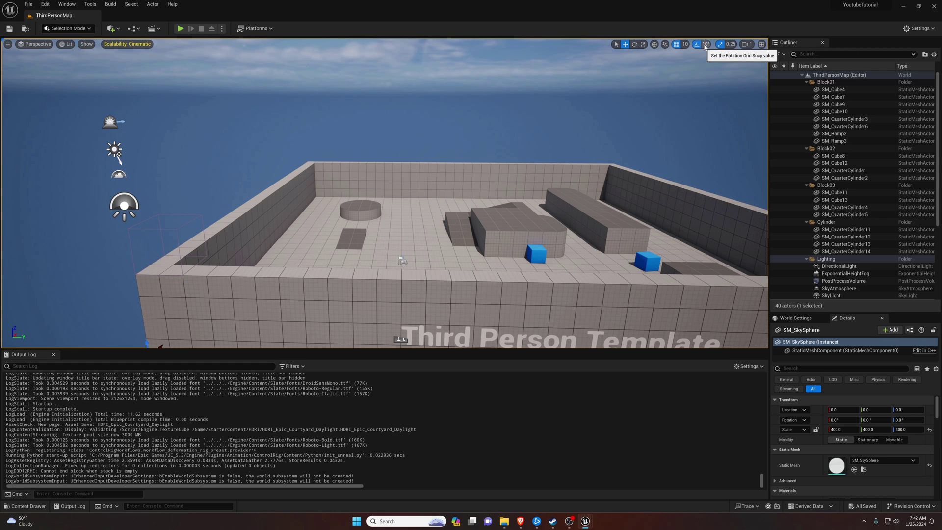
- Move the ramp in front of the round platform along the Y axis to about 580
{"action": "key", "text": "w"}
{"action": "mouse_move", "coordinate": [511, 122]}
{"action": "right_mouse_down"}
{"action": "mouse_move", "coordinate": [485, 157]}
{"action": "mouse_move", "coordinate": [466, 145]}
{"action": "mouse_move", "coordinate": [510, 123]}
{"action": "right_mouse_up"}
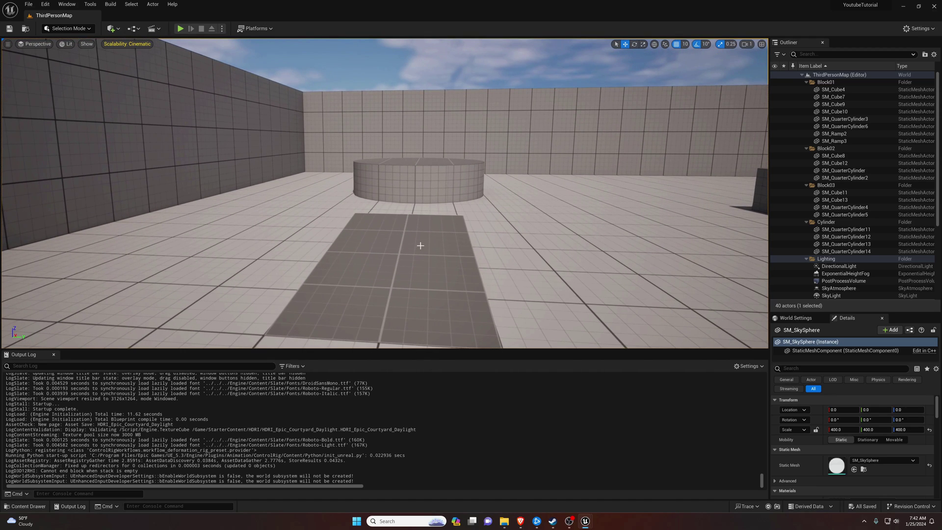
{"action": "left_click", "coordinate": [439, 225]}
{"action": "mouse_move", "coordinate": [372, 228]}
{"action": "left_mouse_down"}
{"action": "mouse_move", "coordinate": [350, 228]}
{"action": "mouse_move", "coordinate": [359, 232]}
{"action": "left_mouse_up"}
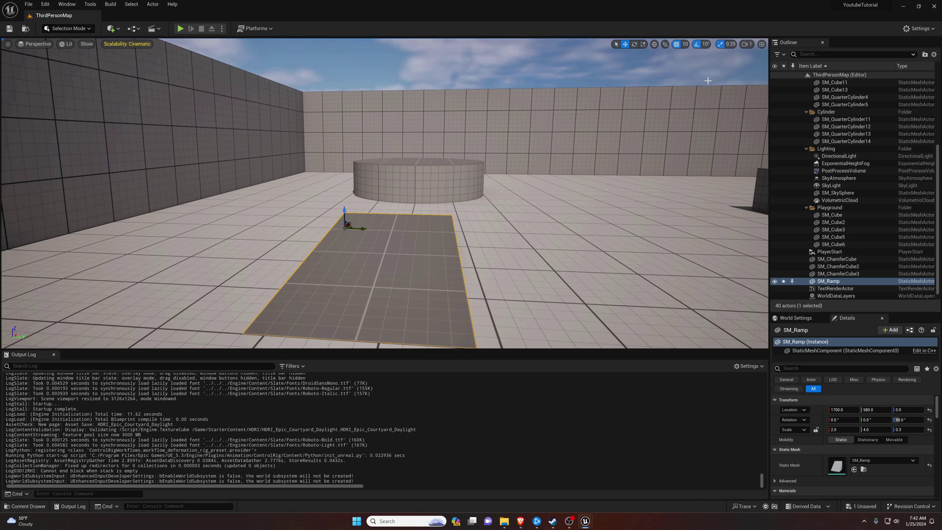
- Set the position grid snap size to 1 and move the ramp along the Y axis to about 592
{"action": "left_click", "coordinate": [684, 44]}
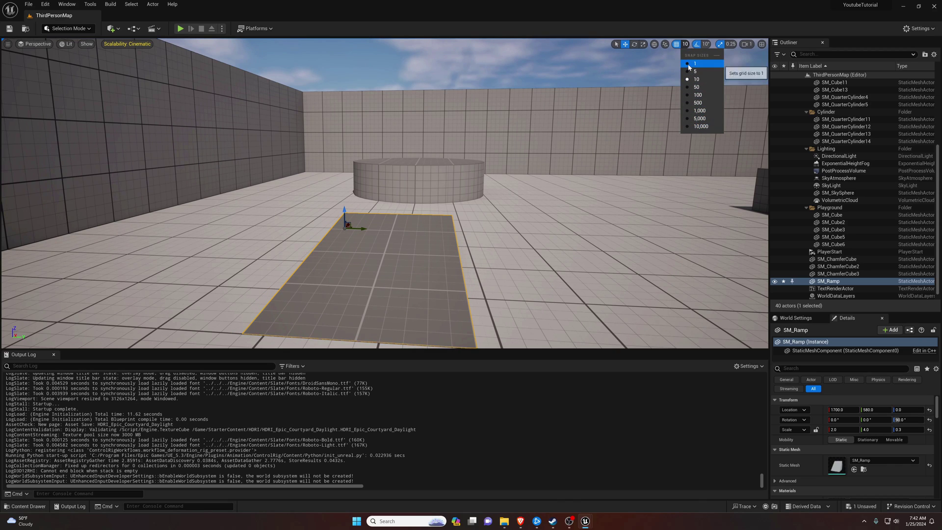
{"action": "left_click", "coordinate": [689, 64]}
{"action": "left_click", "coordinate": [359, 220]}
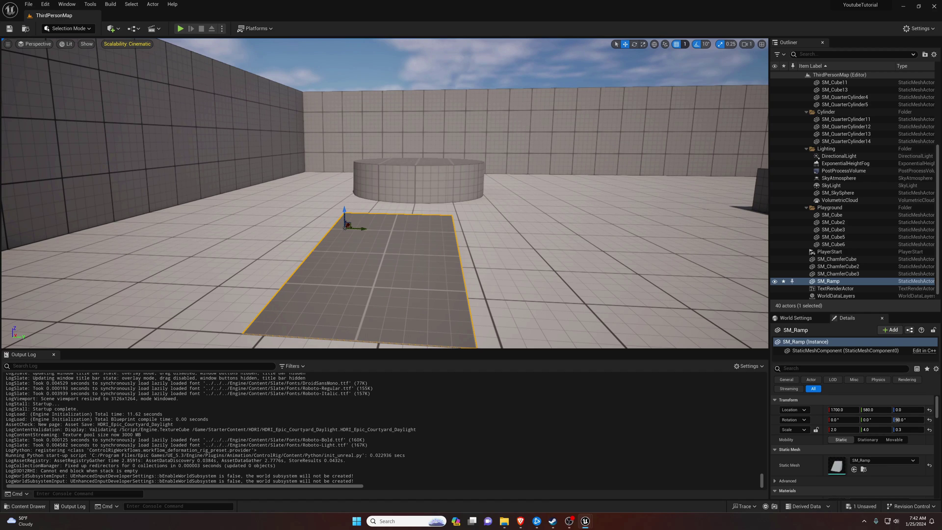
{"action": "left_click_drag", "start_coordinate": [347, 217], "coordinate": [365, 227]}
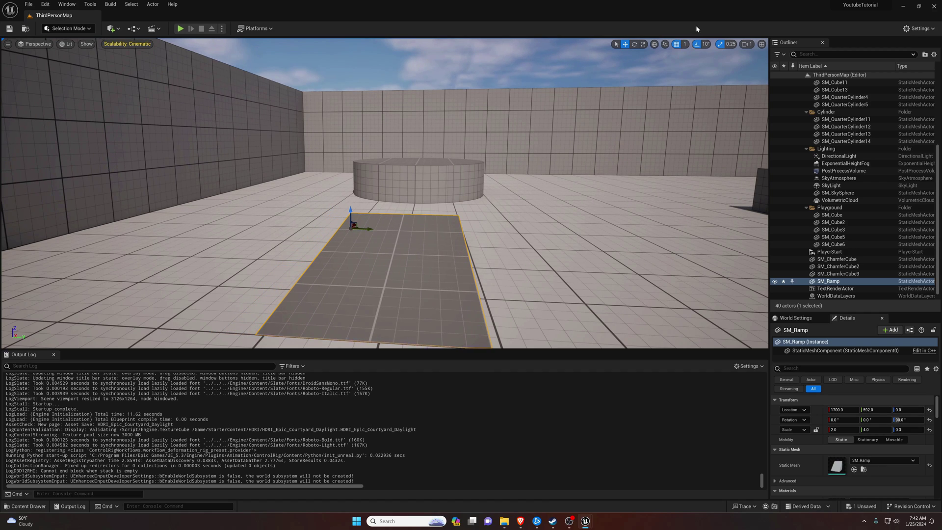
- Move the ramp along the Y axis to about 631 with position grid snapping off, and re-enable the snapping
{"action": "left_click", "coordinate": [686, 44]}
{"action": "left_click", "coordinate": [684, 44]}
{"action": "left_click", "coordinate": [680, 44]}
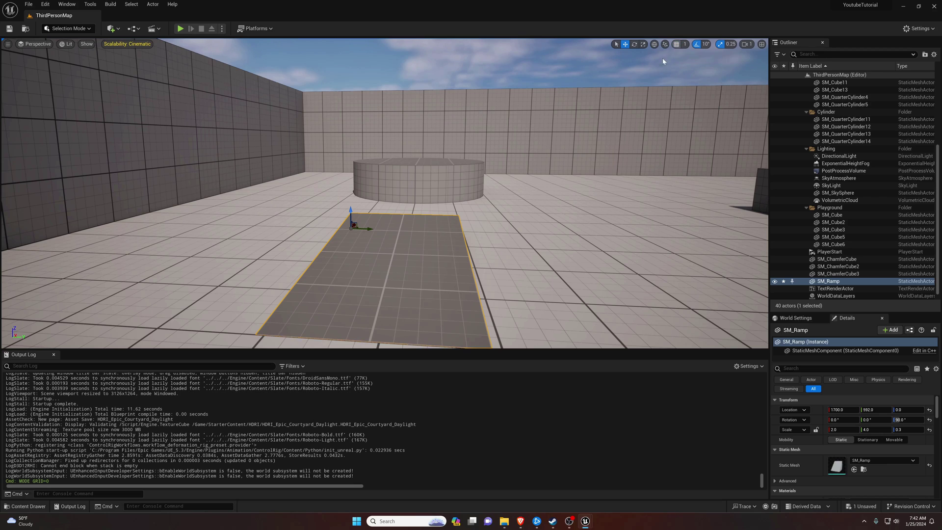
{"action": "mouse_move", "coordinate": [358, 224]}
{"action": "left_mouse_down"}
{"action": "mouse_move", "coordinate": [255, 210]}
{"action": "mouse_move", "coordinate": [412, 225]}
{"action": "mouse_move", "coordinate": [375, 224]}
{"action": "left_mouse_up"}
{"action": "left_click", "coordinate": [679, 44]}
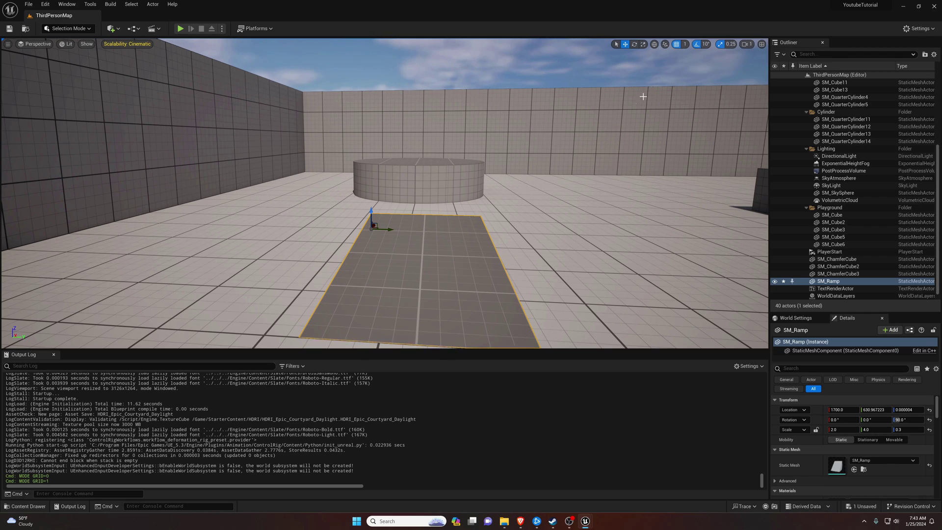
- View the ramp and round platform from farther away and open the viewport's list of scale snap sizes
{"action": "right_click_drag", "start_coordinate": [634, 100], "coordinate": [647, 102]}
{"action": "key", "text": "s"}
{"action": "right_click", "coordinate": [634, 104]}
{"action": "left_click", "coordinate": [508, 93]}
{"action": "left_click", "coordinate": [507, 73]}
{"action": "left_click", "coordinate": [731, 44]}
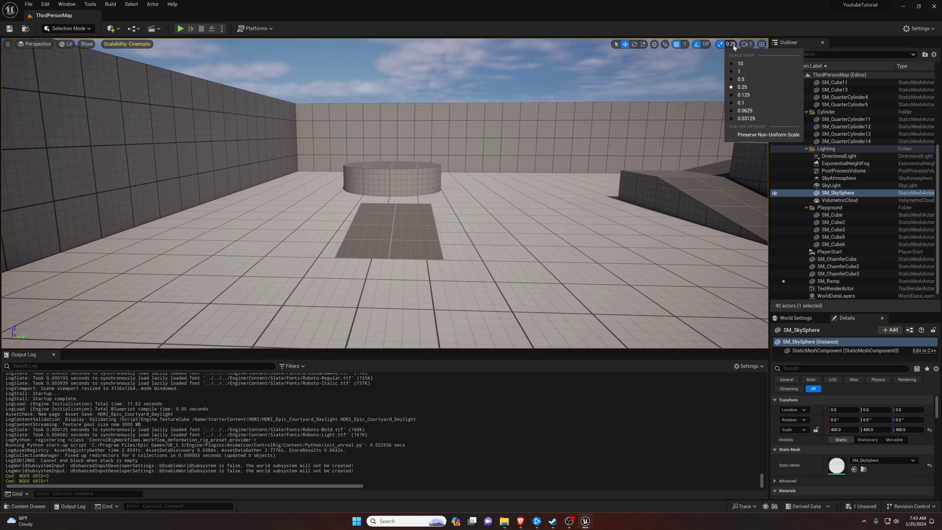
- Set the viewport camera speed to 0.033 and test flying toward the ramp at that speed
{"action": "left_click", "coordinate": [746, 44]}
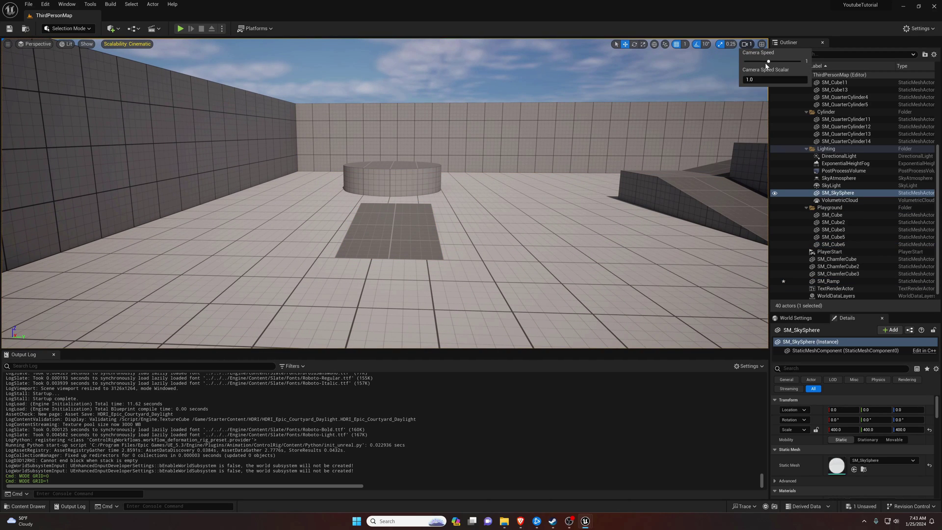
{"action": "left_click_drag", "start_coordinate": [758, 63], "coordinate": [747, 66]}
{"action": "right_click_drag", "start_coordinate": [589, 161], "coordinate": [579, 82]}
{"action": "key", "text": "w"}
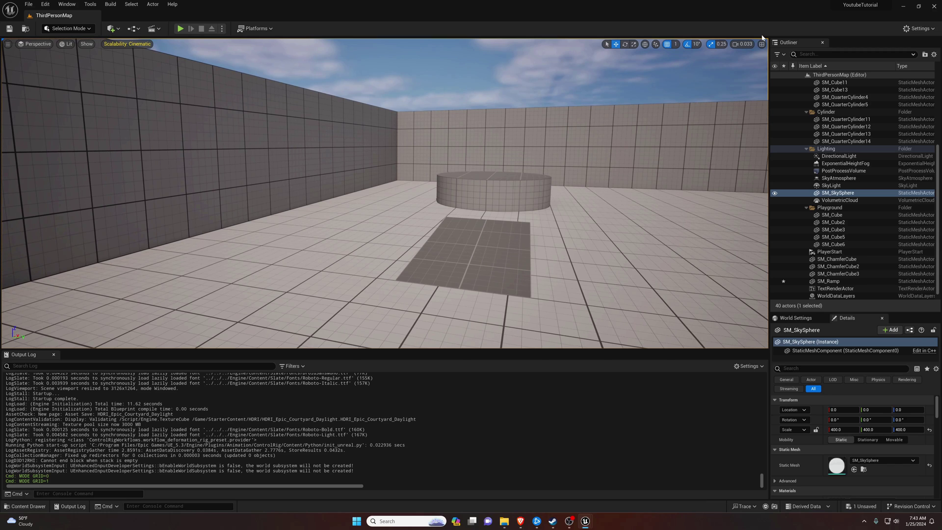
- Set the viewport camera speed to 1 and test flying around the arena until the player start is in view
{"action": "left_click", "coordinate": [744, 47]}
{"action": "left_click_drag", "start_coordinate": [737, 63], "coordinate": [769, 62]}
{"action": "key", "text": "w"}
{"action": "right_click_drag", "start_coordinate": [634, 100], "coordinate": [882, 90]}
{"action": "key", "text": "s"}
{"action": "right_click_drag", "start_coordinate": [537, 62], "coordinate": [448, 140]}
{"action": "right_click", "coordinate": [590, 108]}
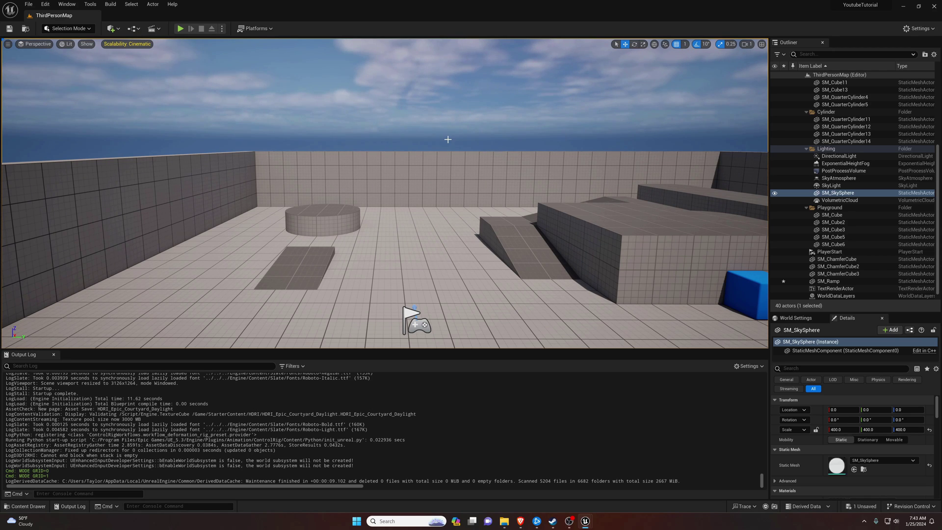
- Examine the area around the player start, the arena walls, the round platform and the ramp
{"action": "mouse_move", "coordinate": [448, 139]}
{"action": "right_mouse_down"}
{"action": "mouse_move", "coordinate": [677, 139]}
{"action": "mouse_move", "coordinate": [471, 147]}
{"action": "mouse_move", "coordinate": [506, 148]}
{"action": "mouse_move", "coordinate": [449, 139]}
{"action": "right_mouse_up"}
{"action": "key", "text": "w"}
{"action": "key", "text": "w"}
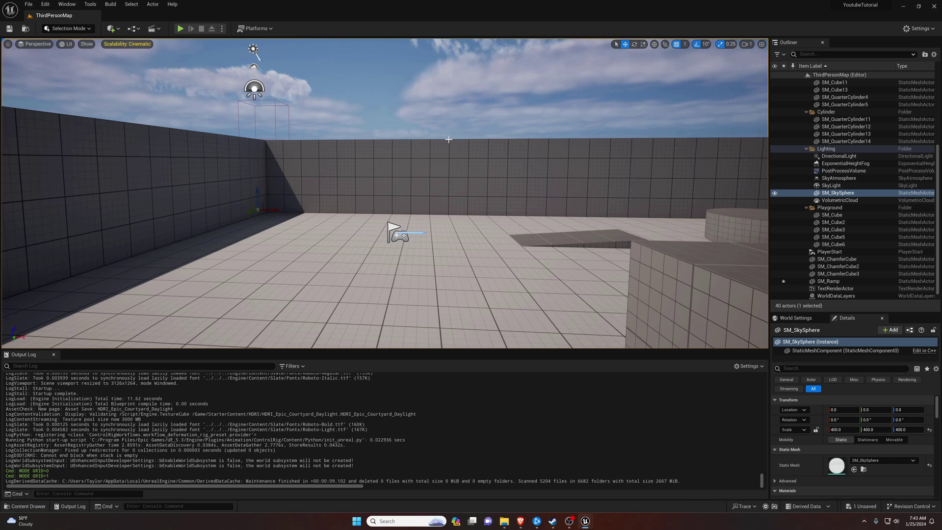
{"action": "mouse_move", "coordinate": [451, 148]}
{"action": "right_mouse_down"}
{"action": "mouse_move", "coordinate": [431, 150]}
{"action": "mouse_move", "coordinate": [451, 148]}
{"action": "right_mouse_up"}
{"action": "right_click_drag", "start_coordinate": [424, 188], "coordinate": [414, 200]}
{"action": "left_click", "coordinate": [433, 242]}
{"action": "right_click_drag", "start_coordinate": [433, 242], "coordinate": [412, 238]}
{"action": "right_click_drag", "start_coordinate": [411, 203], "coordinate": [401, 211]}
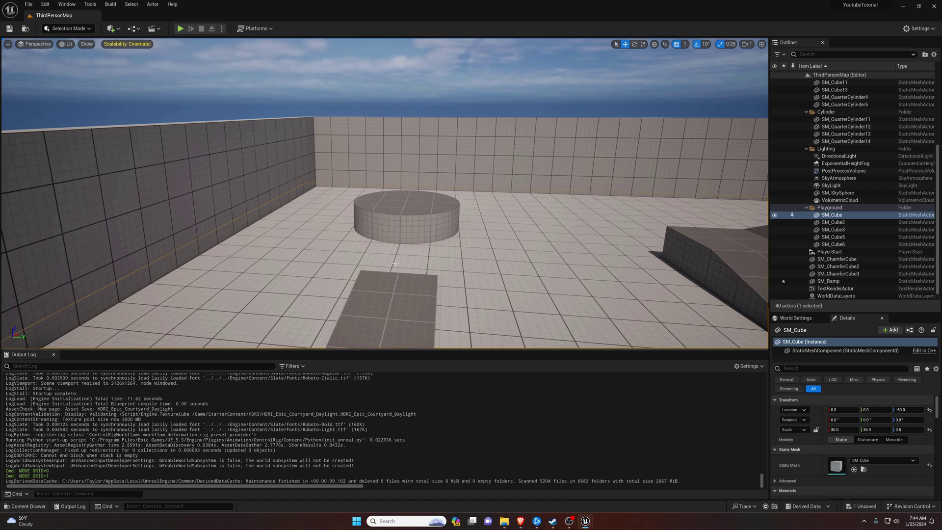
- Dock the Outliner into the World Settings and Details group as its first tab
{"action": "left_click_drag", "start_coordinate": [790, 42], "coordinate": [821, 41]}
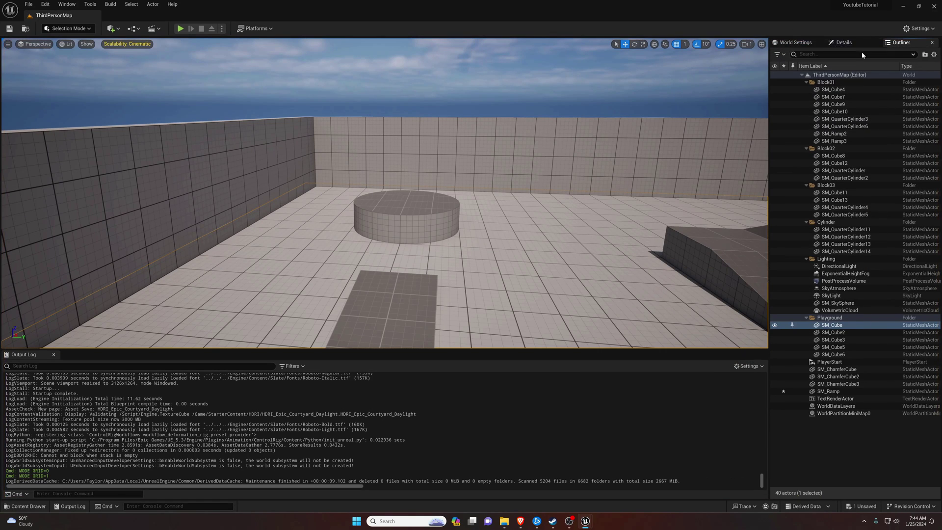
{"action": "left_click_drag", "start_coordinate": [901, 42], "coordinate": [906, 2]}
{"action": "left_click_drag", "start_coordinate": [901, 41], "coordinate": [792, 44]}
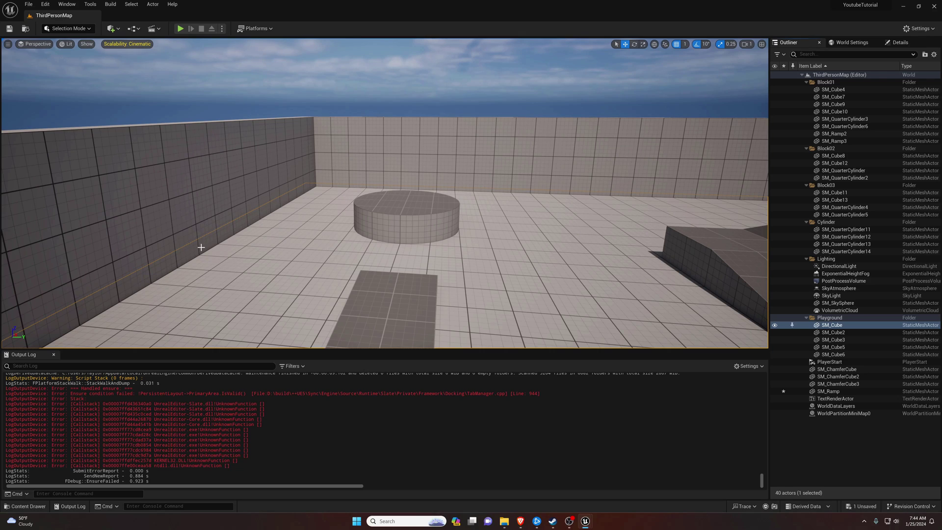
- Open the Content Drawer, look inside the Characters folder and go to the Blueprints folder inside ThirdPerson
{"action": "left_click", "coordinate": [74, 301]}
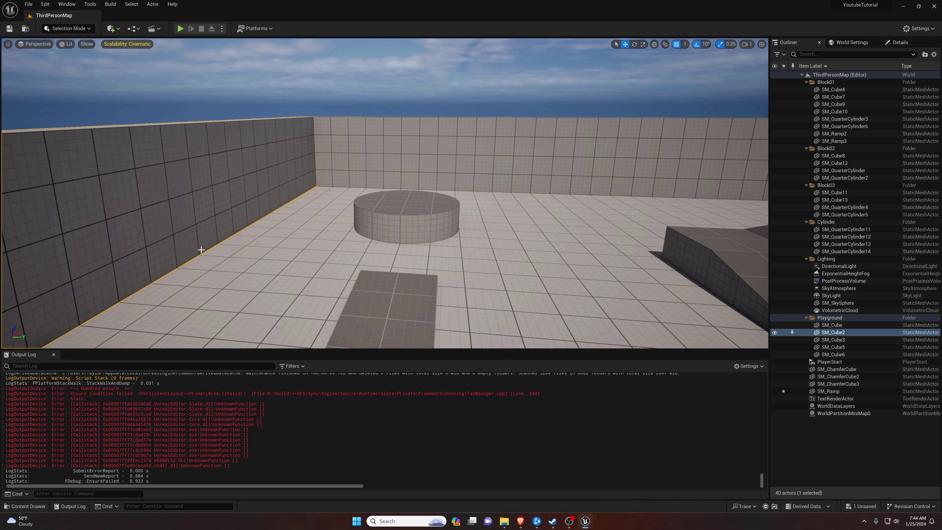
{"action": "key", "text": "ctrl+space"}
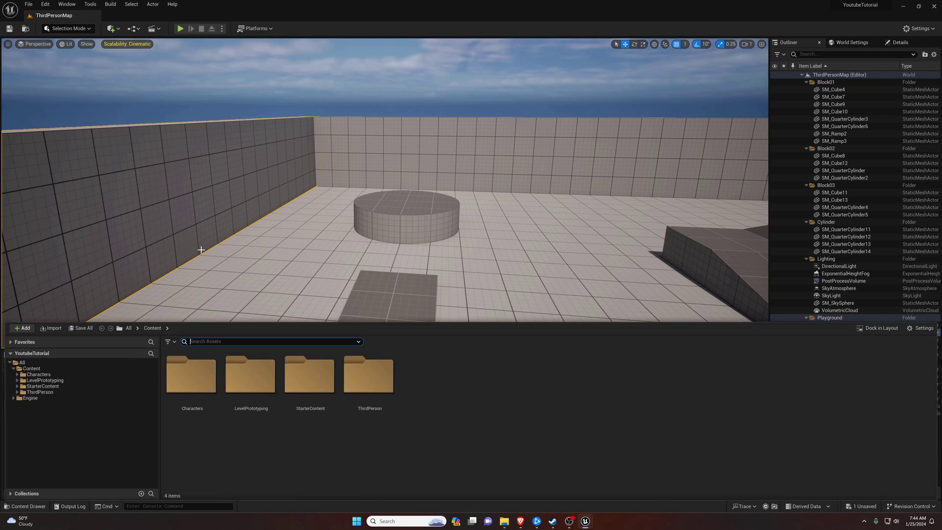
{"action": "right_click_drag", "start_coordinate": [201, 250], "coordinate": [226, 247]}
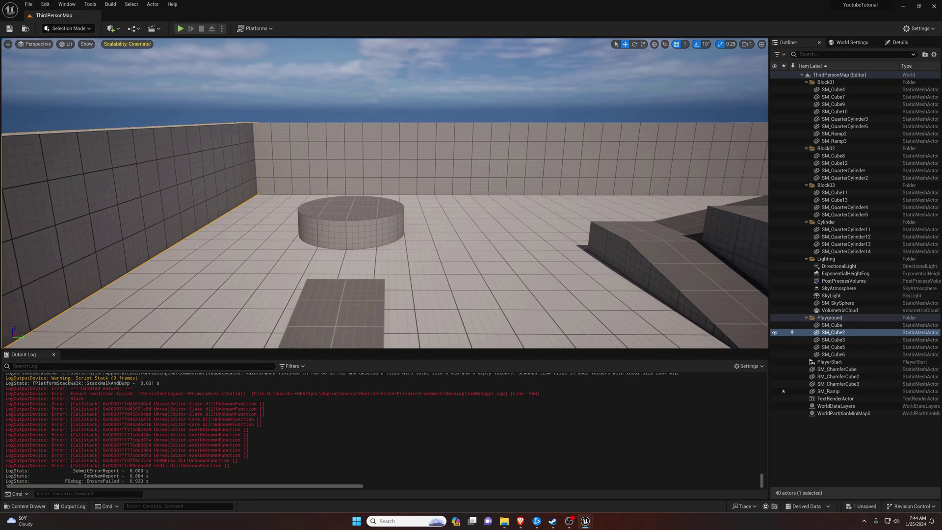
{"action": "key", "text": "ctrl+space"}
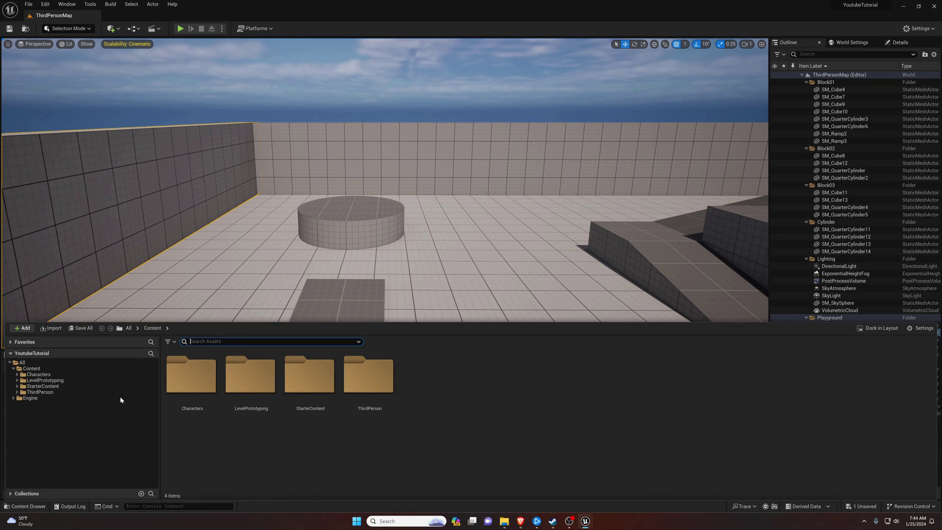
{"action": "left_click", "coordinate": [18, 375]}
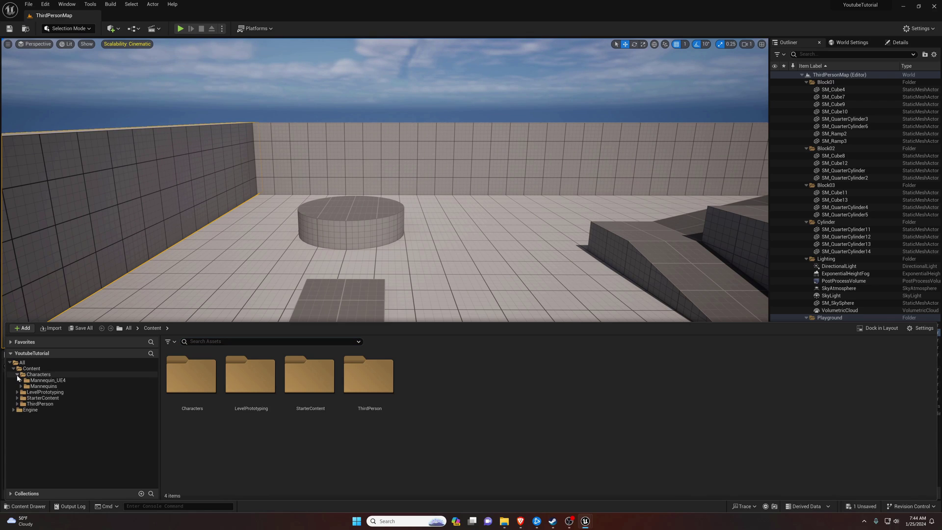
{"action": "left_click", "coordinate": [17, 375]}
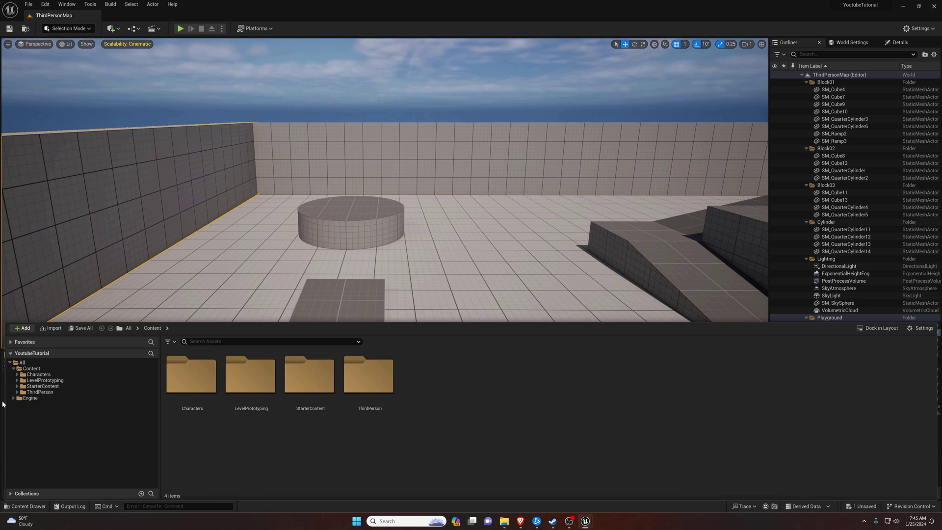
{"action": "left_click", "coordinate": [17, 393]}
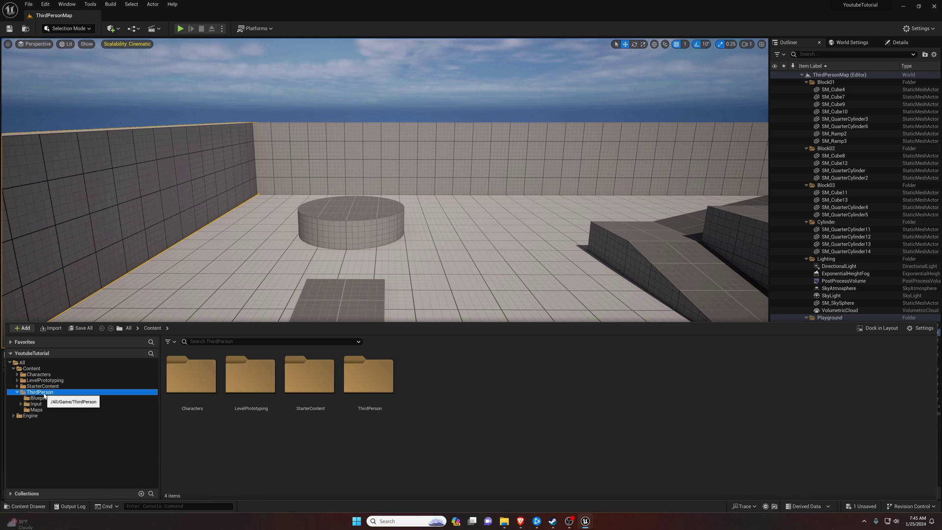
{"action": "left_click", "coordinate": [40, 398]}
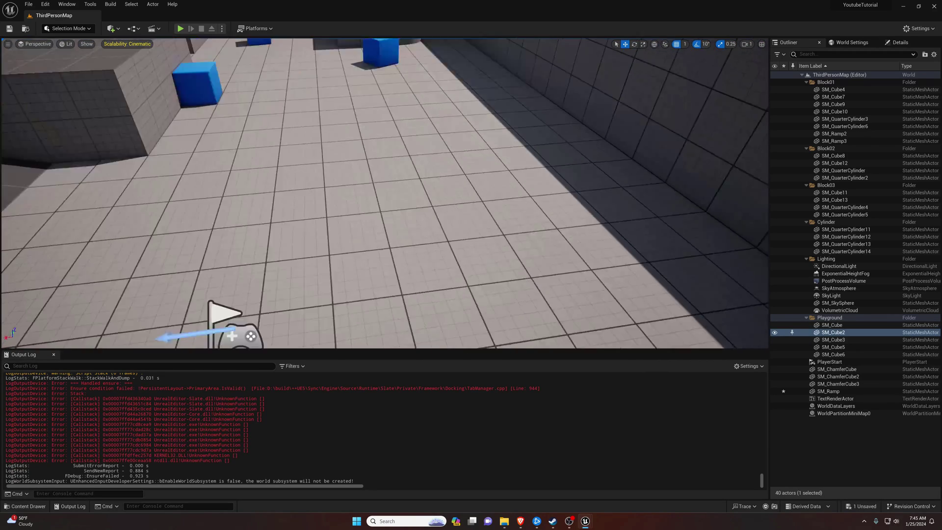
- Place the BP_ThirdPersonCharacter blueprint from the Content Drawer in the arena, then undo the placement
{"action": "right_click_drag", "start_coordinate": [292, 319], "coordinate": [196, 319]}
{"action": "key", "text": "ctrl+space"}
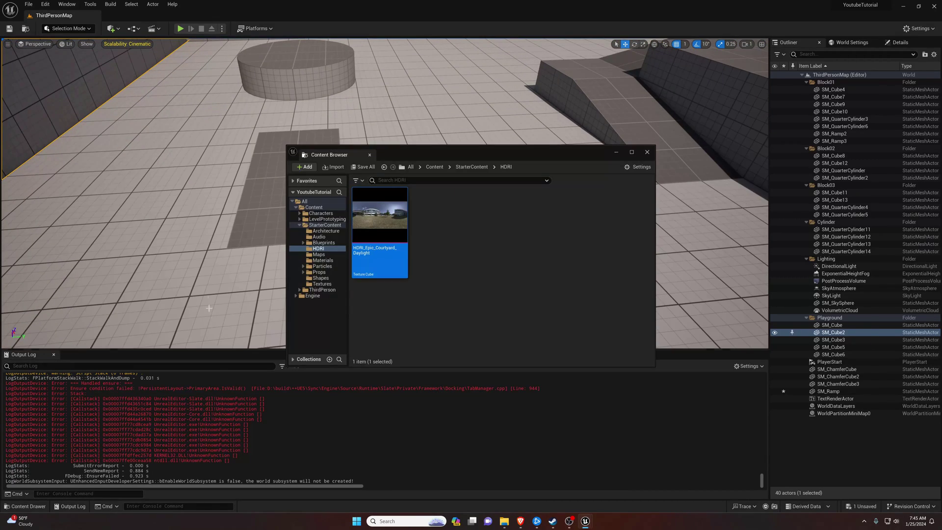
{"action": "left_click", "coordinate": [208, 300]}
{"action": "key", "text": "ctrl+space"}
{"action": "left_click_drag", "start_coordinate": [193, 380], "coordinate": [396, 195]}
{"action": "right_click_drag", "start_coordinate": [397, 194], "coordinate": [196, 155]}
{"action": "right_click_drag", "start_coordinate": [408, 321], "coordinate": [425, 304]}
{"action": "key", "text": "ctrl+z"}
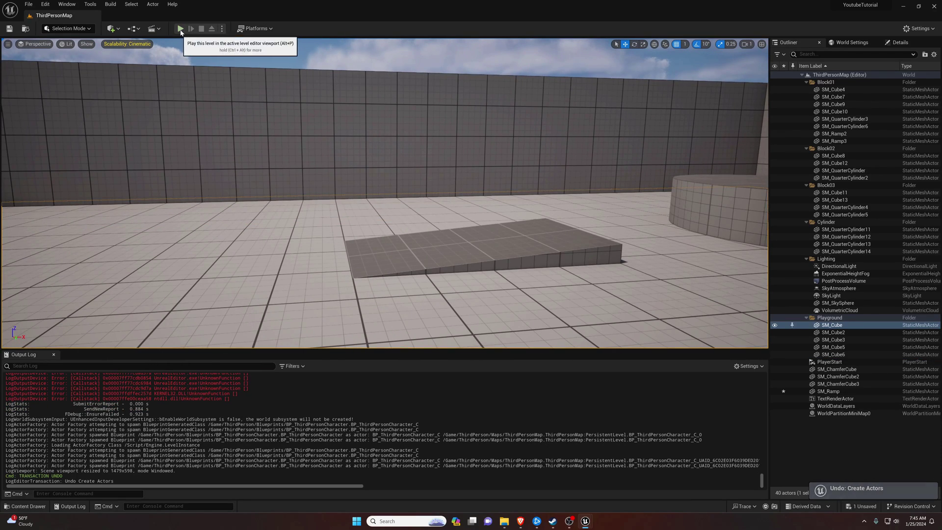
- Play the level in the selected viewport and make the character run and jump around the arena
{"action": "key", "text": "alt+p"}
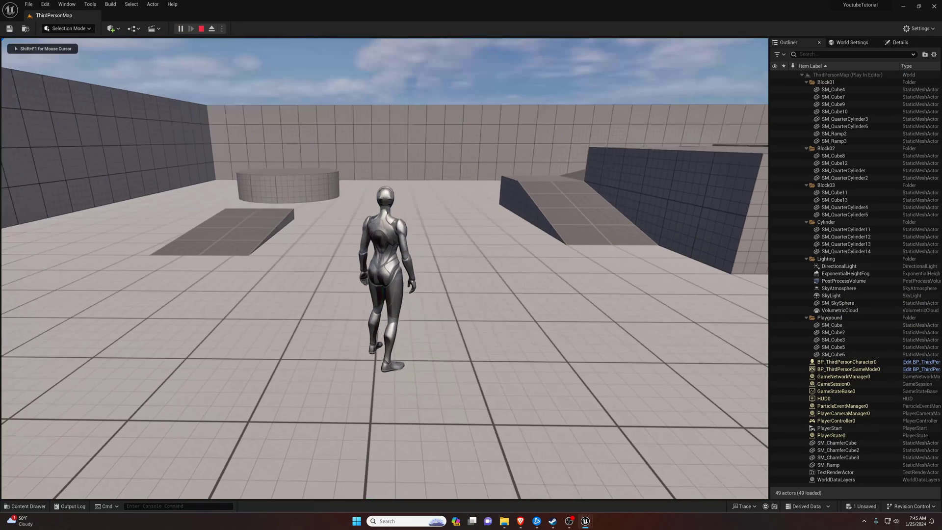
{"action": "key", "text": "w"}
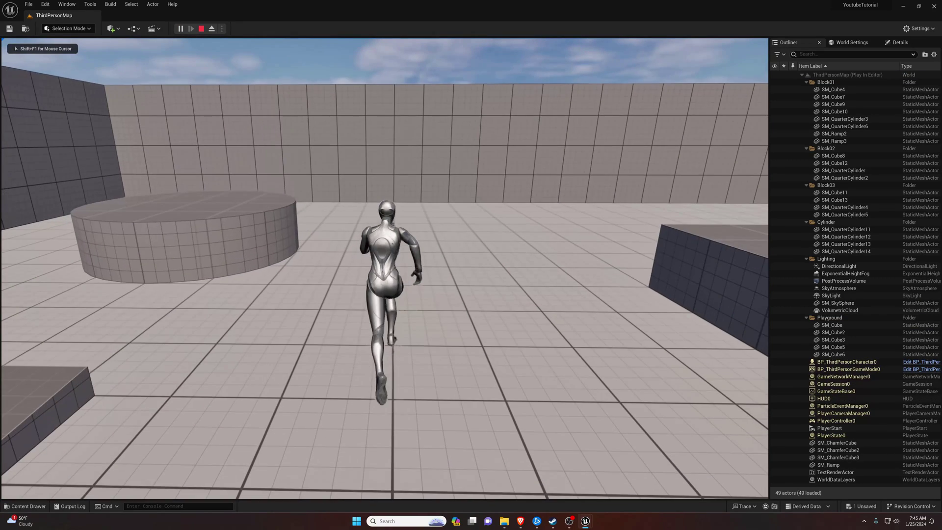
{"action": "key", "text": "a"}
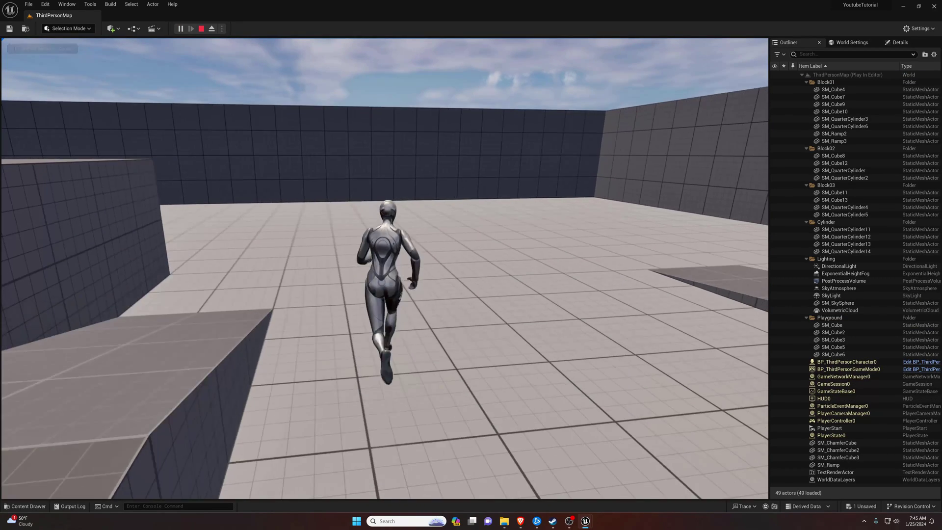
{"action": "key", "text": "space"}
{"action": "key", "text": "space"}
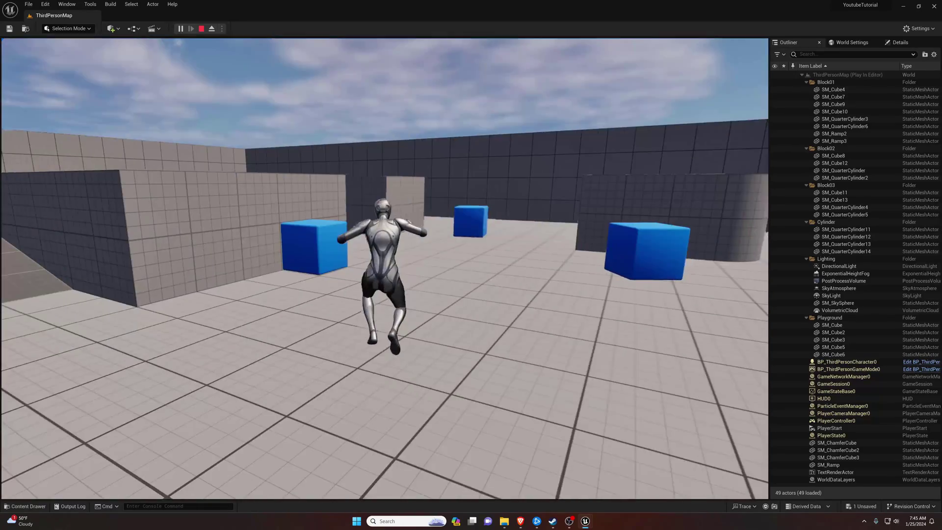
{"action": "key", "text": "space"}
{"action": "key", "text": "space"}
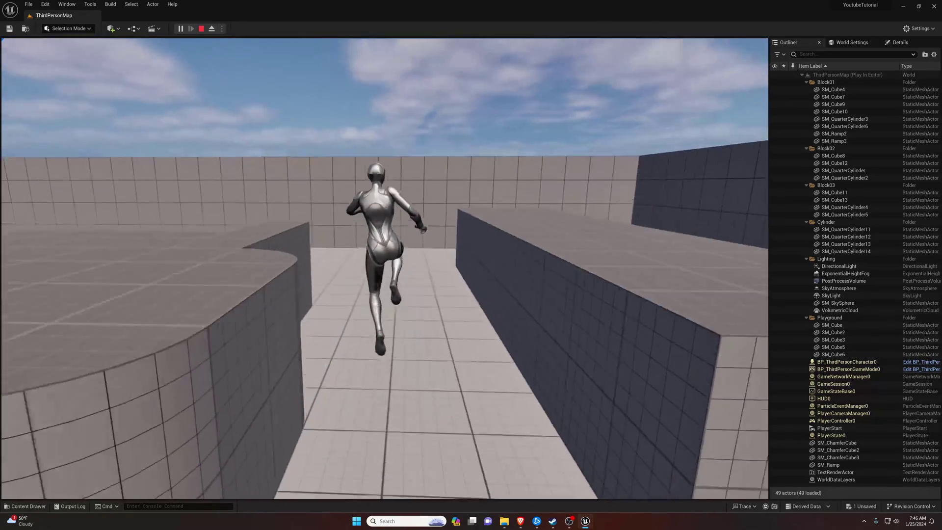
- Run the character past the raised blocks with several more jumps and end the play session
{"action": "key", "text": "w"}
{"action": "key", "text": "d"}
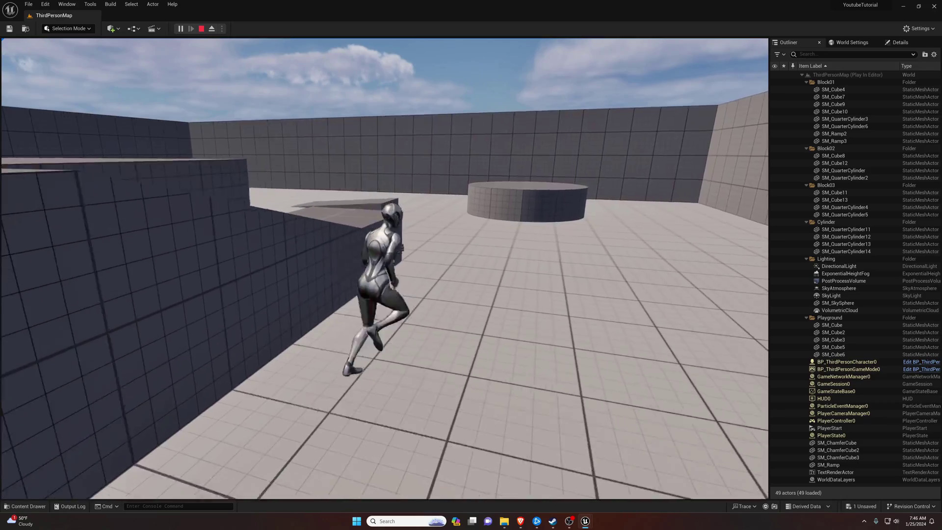
{"action": "key", "text": "space"}
{"action": "key", "text": "space"}
{"action": "key", "text": "space"}
{"action": "key", "text": "space"}
{"action": "key", "text": "a"}
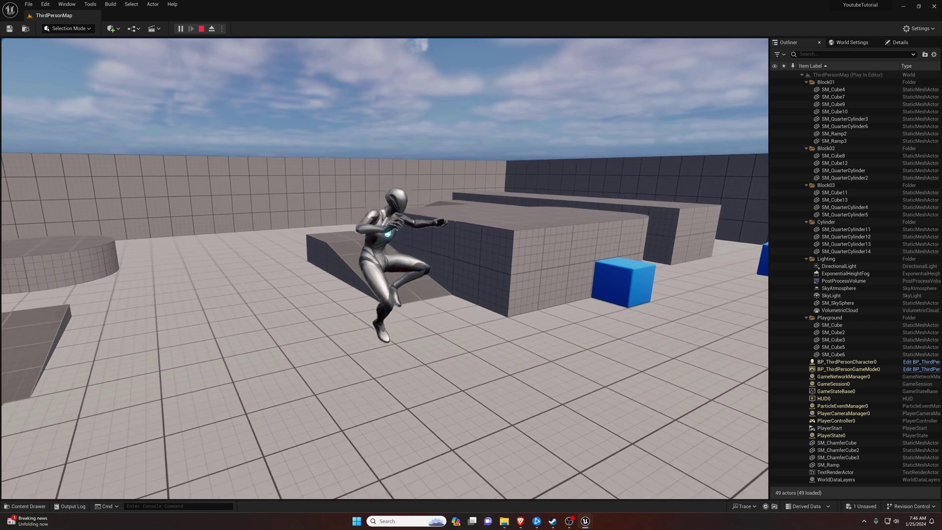
{"action": "key", "text": "Escape"}
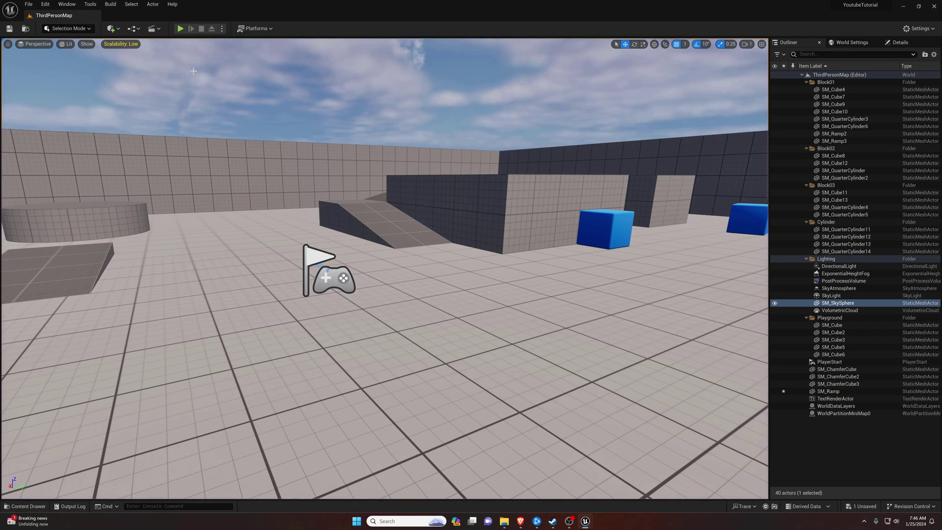
- Play the level in a New Editor Window (PIE), test moving the character and return to the editor
{"action": "left_click", "coordinate": [221, 29]}
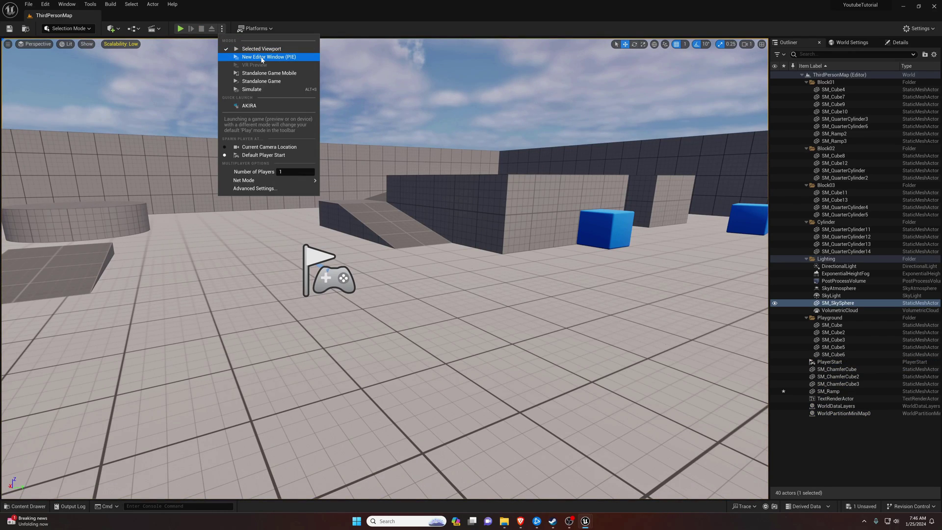
{"action": "left_click", "coordinate": [222, 30]}
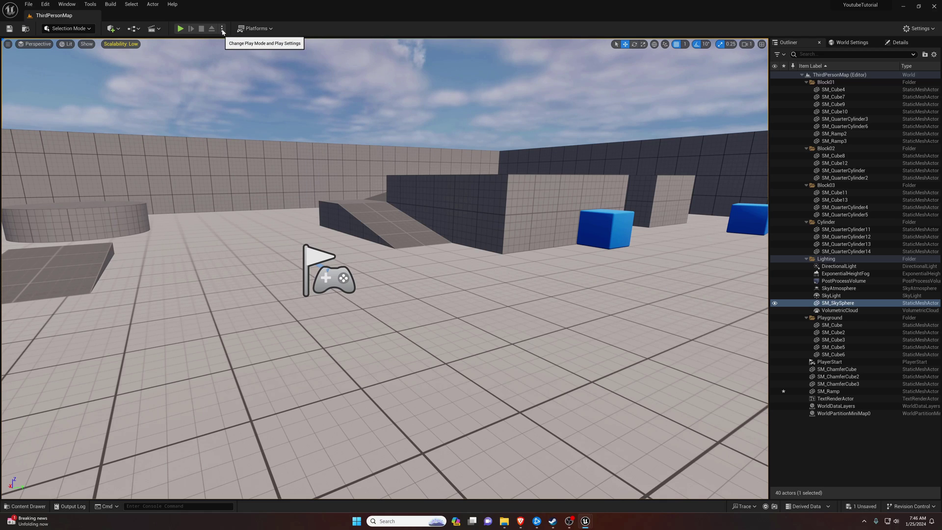
{"action": "left_click", "coordinate": [222, 29]}
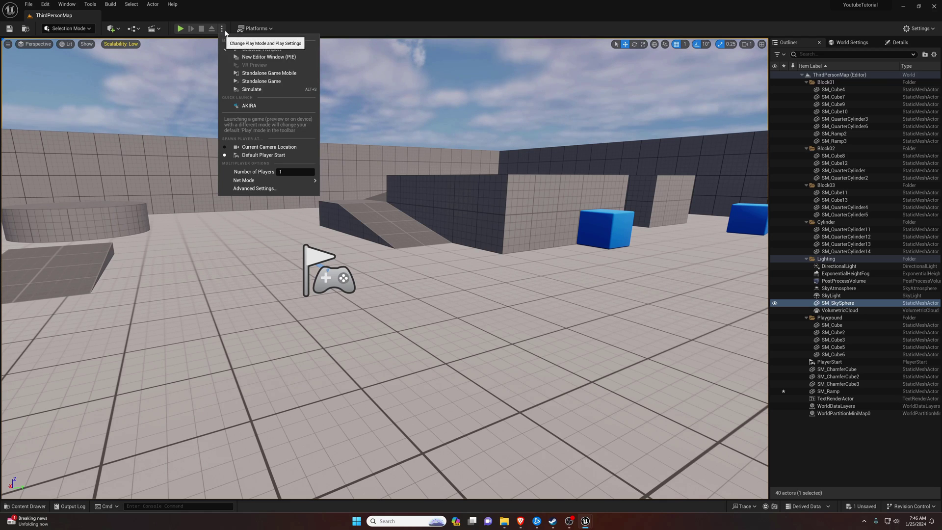
{"action": "left_click", "coordinate": [251, 59]}
{"action": "left_click", "coordinate": [444, 194]}
{"action": "key", "text": "w"}
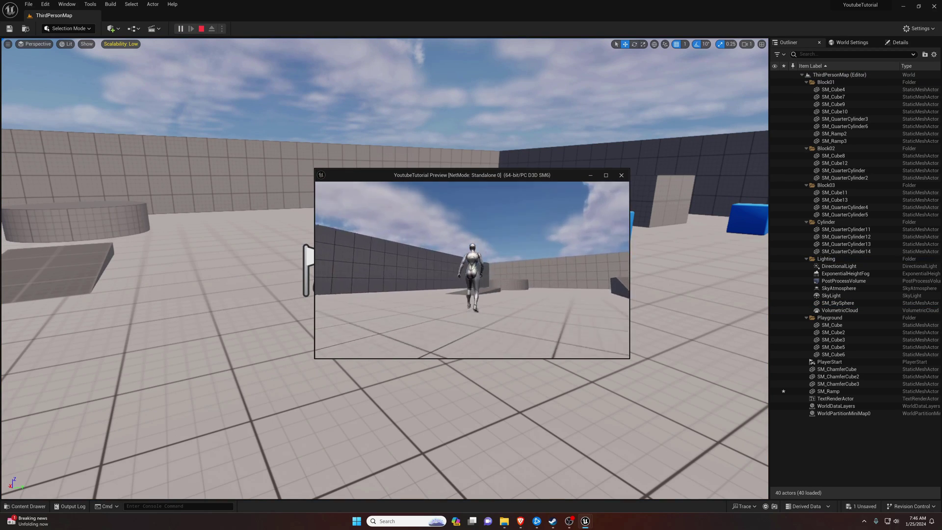
{"action": "key", "text": "s"}
{"action": "key", "text": "alt+Tab"}
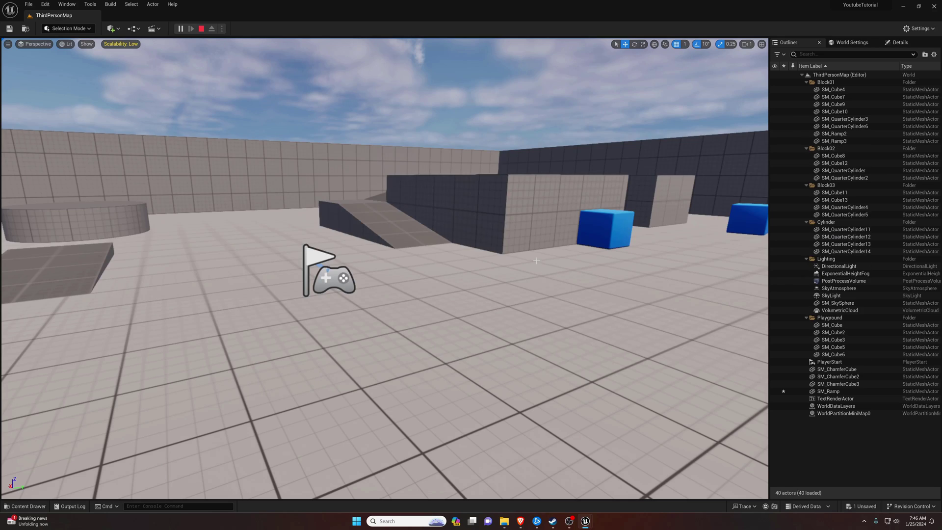
- Dock the Content Browser below the level viewport and reduce its height to enlarge the viewport
{"action": "left_click", "coordinate": [444, 194]}
{"action": "right_click_drag", "start_coordinate": [444, 194], "coordinate": [412, 159]}
{"action": "key", "text": "w"}
{"action": "key", "text": "s"}
{"action": "key", "text": "alt+Tab"}
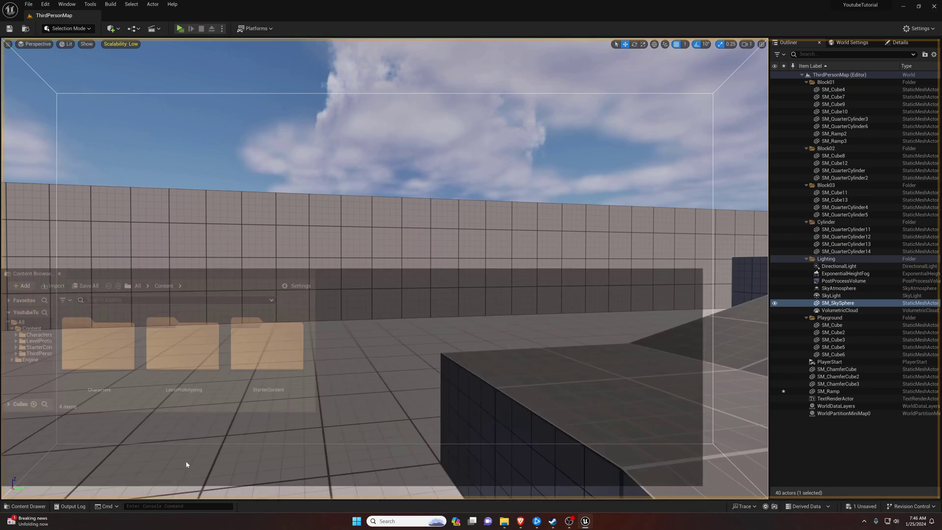
{"action": "left_click_drag", "start_coordinate": [186, 460], "coordinate": [169, 481]}
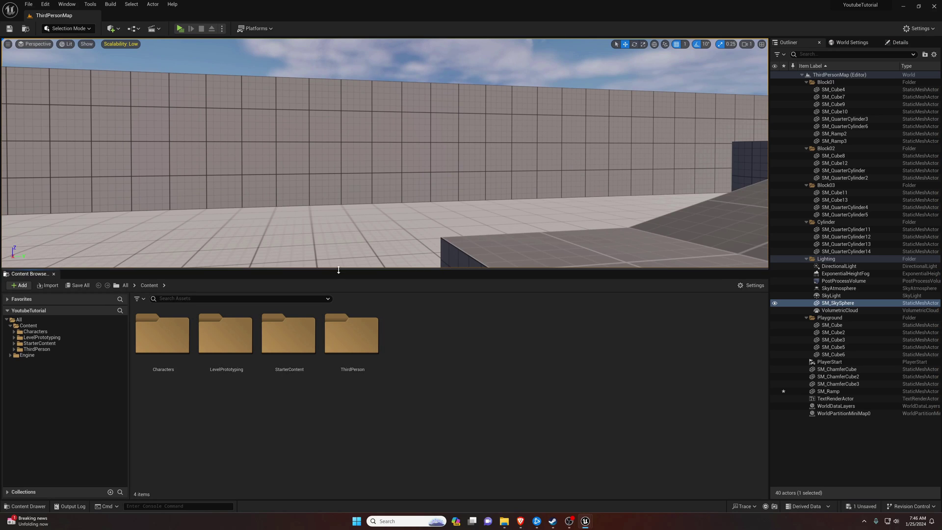
{"action": "left_click_drag", "start_coordinate": [336, 270], "coordinate": [336, 372]}
- Bring the whole arena into view and toggle the Content Drawer repeatedly over the docked Content Browser
{"action": "key", "text": "s"}
{"action": "right_click_drag", "start_coordinate": [339, 285], "coordinate": [333, 299]}
{"action": "key", "text": "ctrl+space"}
{"action": "key", "text": "ctrl+space"}
{"action": "key", "text": "ctrl+space"}
{"action": "key", "text": "ctrl+space"}
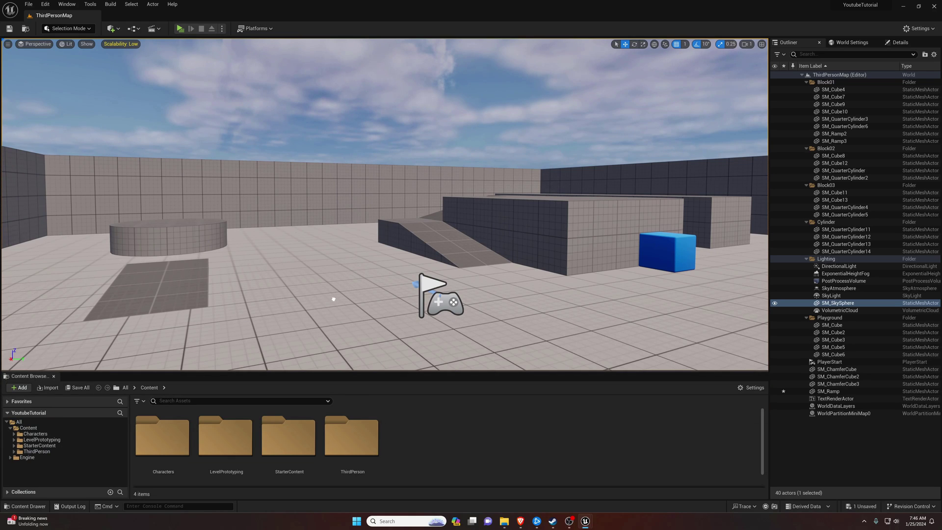
- Make the docked Content Browser slightly shorter and open the Content Drawer at the ThirdPerson Blueprints folder
{"action": "left_click", "coordinate": [301, 354]}
{"action": "mouse_move", "coordinate": [294, 371]}
{"action": "left_mouse_down"}
{"action": "mouse_move", "coordinate": [284, 399]}
{"action": "mouse_move", "coordinate": [290, 376]}
{"action": "left_mouse_up"}
{"action": "right_click_drag", "start_coordinate": [243, 309], "coordinate": [266, 304]}
{"action": "key", "text": "a"}
{"action": "key", "text": "ctrl+space"}
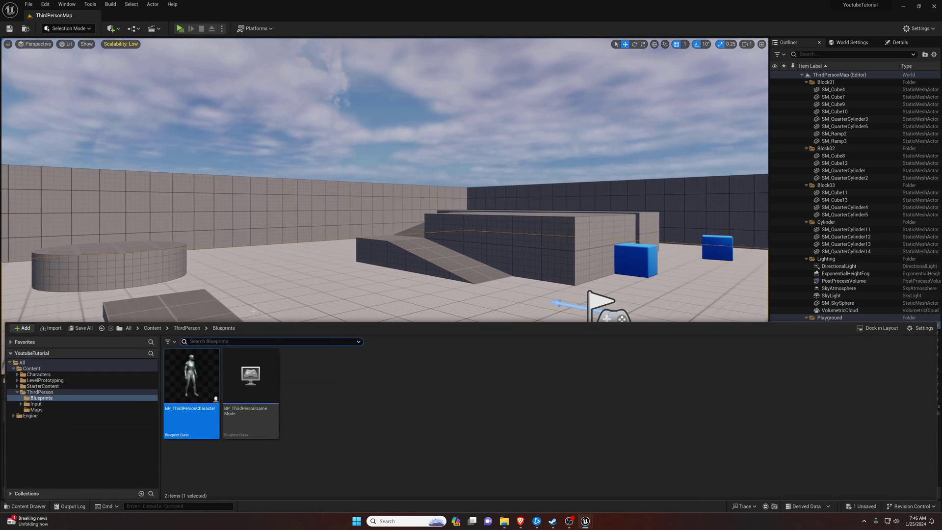
- Close the Content Drawer and fly the view across the arena to face the ramps and blocks
{"action": "key", "text": "ctrl+space"}
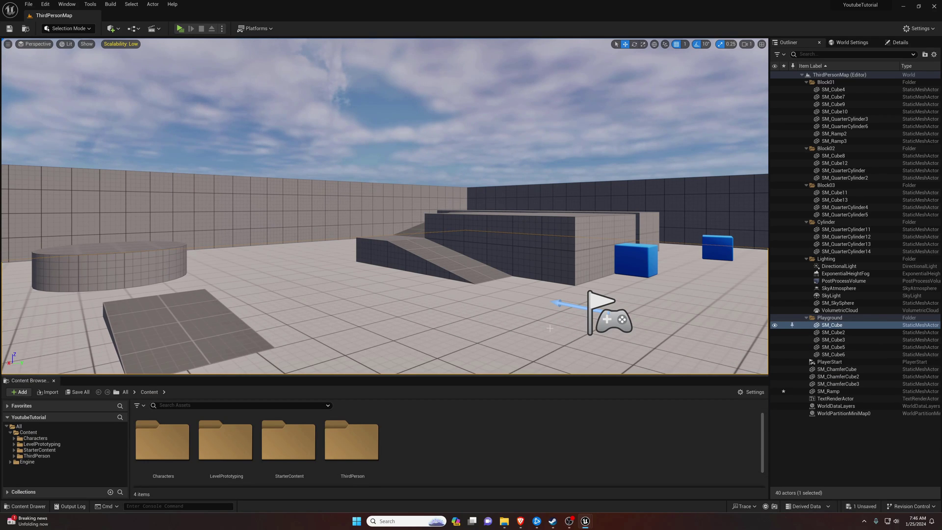
{"action": "right_click_drag", "start_coordinate": [107, 309], "coordinate": [550, 327]}
{"action": "scroll", "coordinate": [297, 425], "scroll_direction": "down", "scroll_amount": 1}
{"action": "right_click_drag", "start_coordinate": [314, 314], "coordinate": [315, 324]}
{"action": "key", "text": "a"}
{"action": "key", "text": "a"}
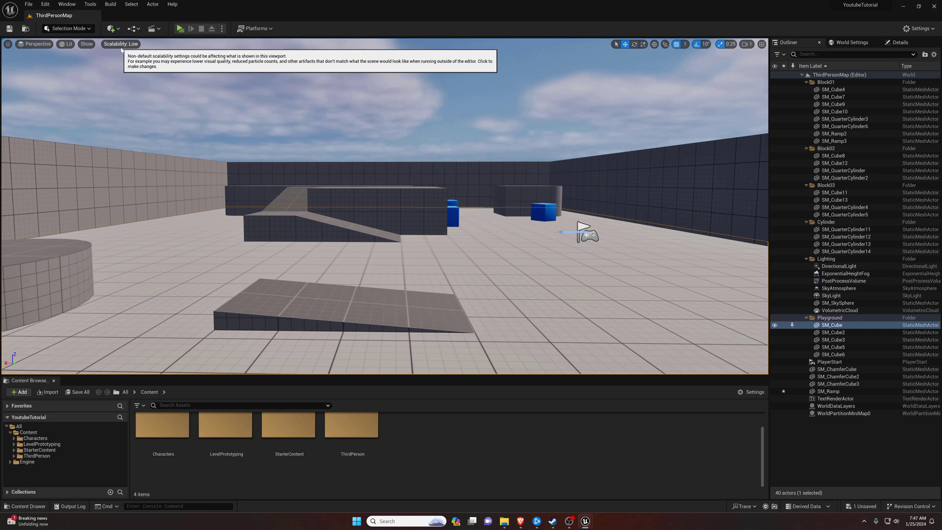
- Examine the Scalability Groups quality presets in the Engine Scalability Settings without changing them
{"action": "left_click", "coordinate": [920, 30]}
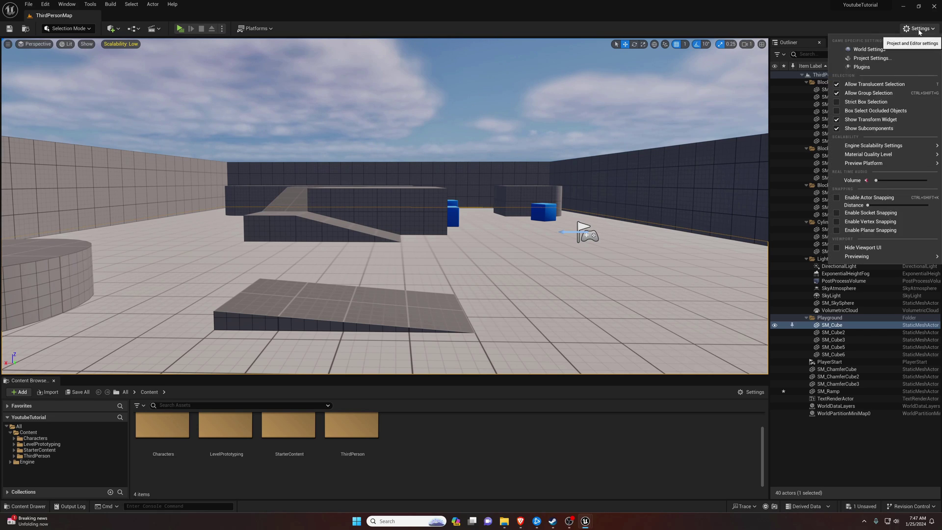
{"action": "mouse_move", "coordinate": [867, 147]}
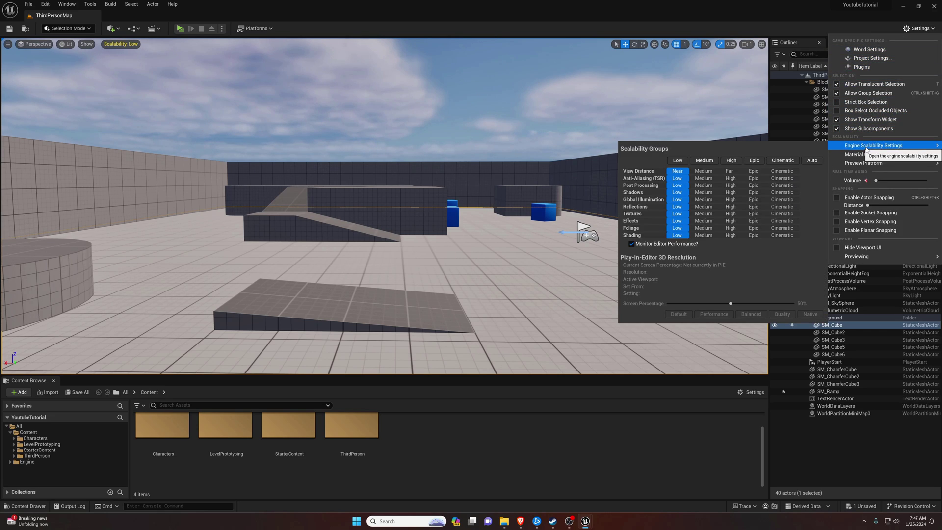
{"action": "left_click", "coordinate": [922, 29]}
{"action": "left_click", "coordinate": [921, 29]}
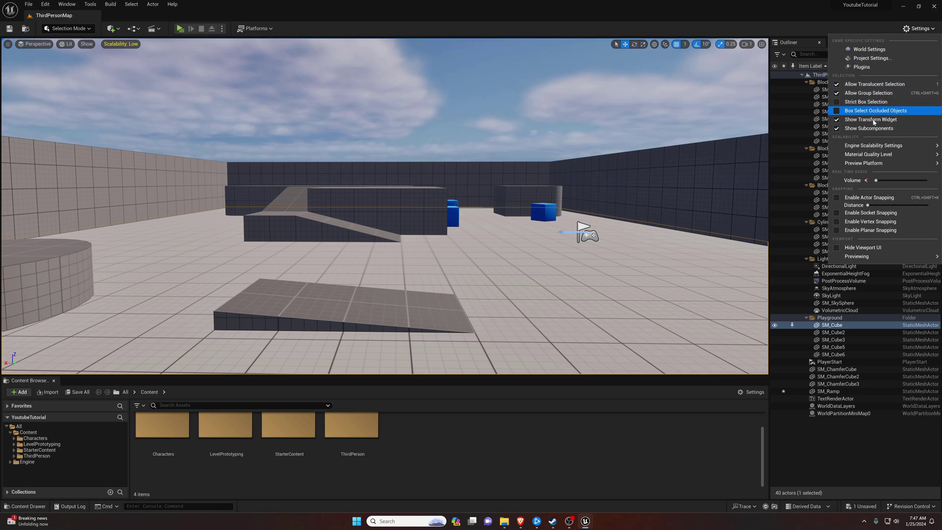
{"action": "mouse_move", "coordinate": [870, 147]}
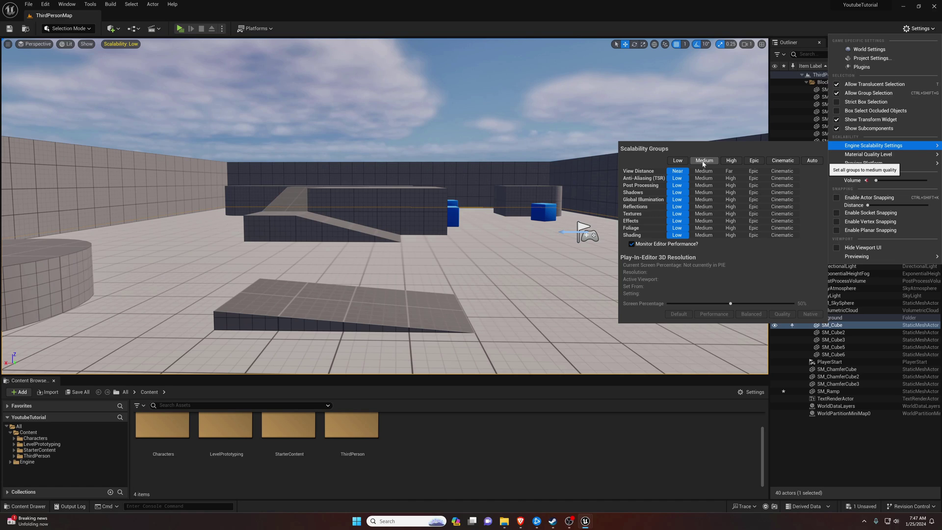
{"action": "left_click", "coordinate": [535, 123]}
- Fly the view around the arena to face the player start, the round platform and the ramped block
{"action": "key", "text": "a"}
{"action": "right_click_drag", "start_coordinate": [536, 123], "coordinate": [765, 127]}
{"action": "key", "text": "w"}
{"action": "key", "text": "s"}
{"action": "key", "text": "a"}
{"action": "key", "text": "a"}
{"action": "right_click_drag", "start_coordinate": [475, 120], "coordinate": [517, 115]}
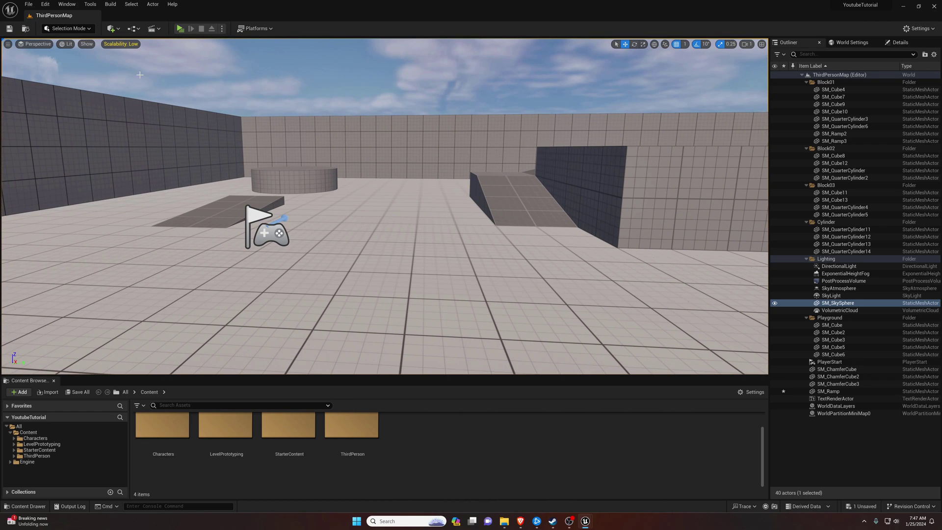
{"action": "right_click", "coordinate": [180, 90]}
{"action": "left_click", "coordinate": [143, 85]}
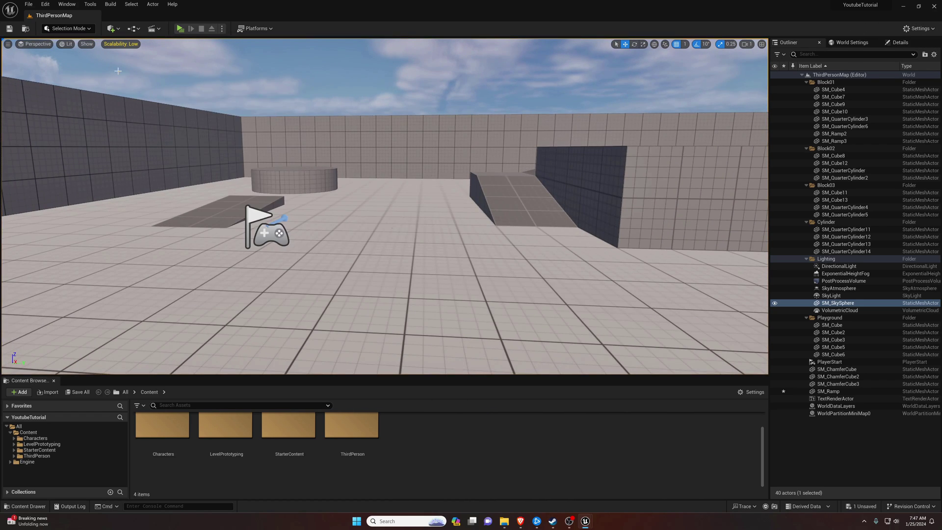
- Add a second Player Start actor from the Basic actors to the level
{"action": "left_click", "coordinate": [118, 31]}
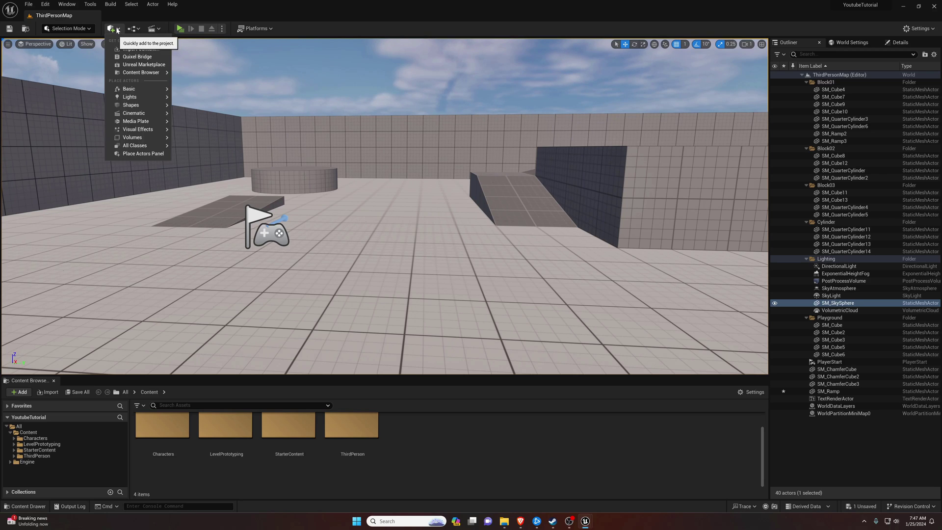
{"action": "left_click", "coordinate": [117, 31]}
{"action": "left_click", "coordinate": [117, 31]}
{"action": "left_click", "coordinate": [116, 30]}
{"action": "left_click", "coordinate": [116, 30]}
{"action": "left_click", "coordinate": [117, 30]}
{"action": "left_click", "coordinate": [117, 30]}
{"action": "mouse_move", "coordinate": [129, 91]}
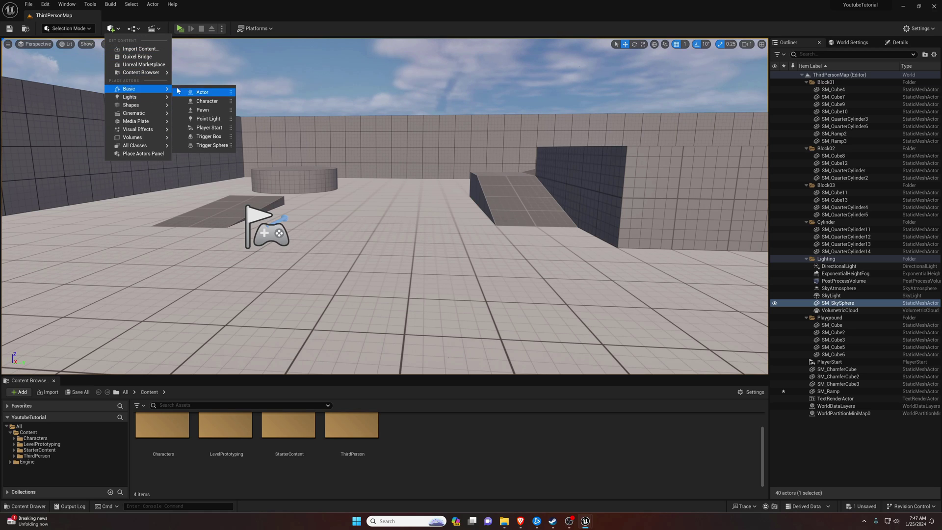
{"action": "left_click", "coordinate": [216, 127]}
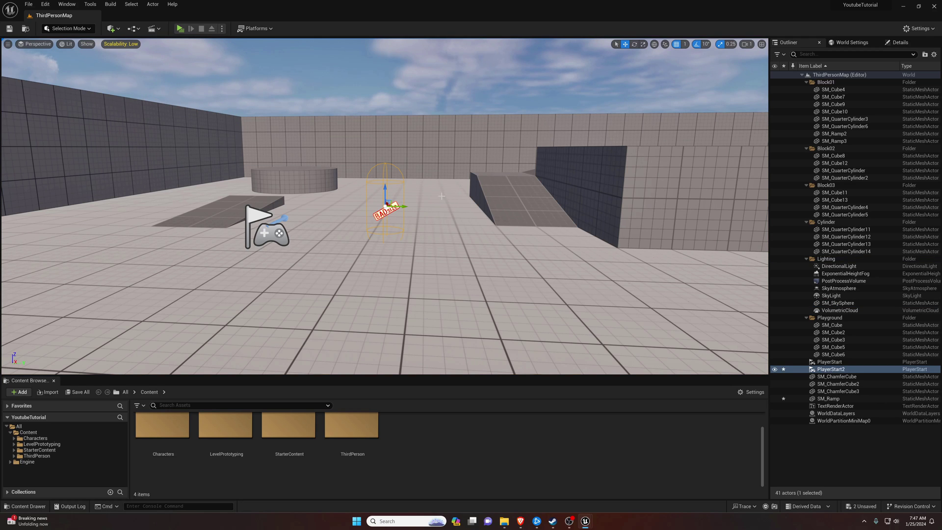
- Select the original Player Start and the newly added one in turn, viewing both on the arena floor
{"action": "left_click", "coordinate": [462, 124]}
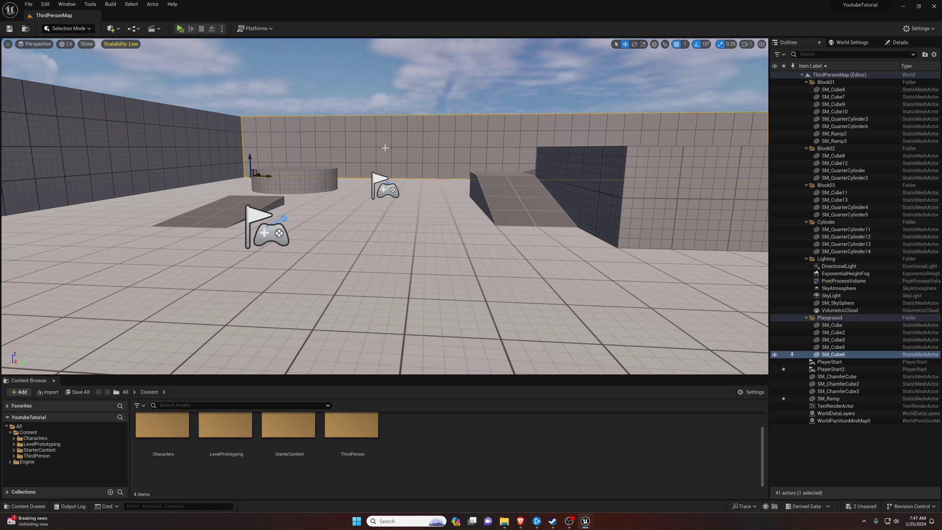
{"action": "key", "text": "d"}
{"action": "right_click_drag", "start_coordinate": [359, 144], "coordinate": [359, 144]}
{"action": "left_click", "coordinate": [361, 232]}
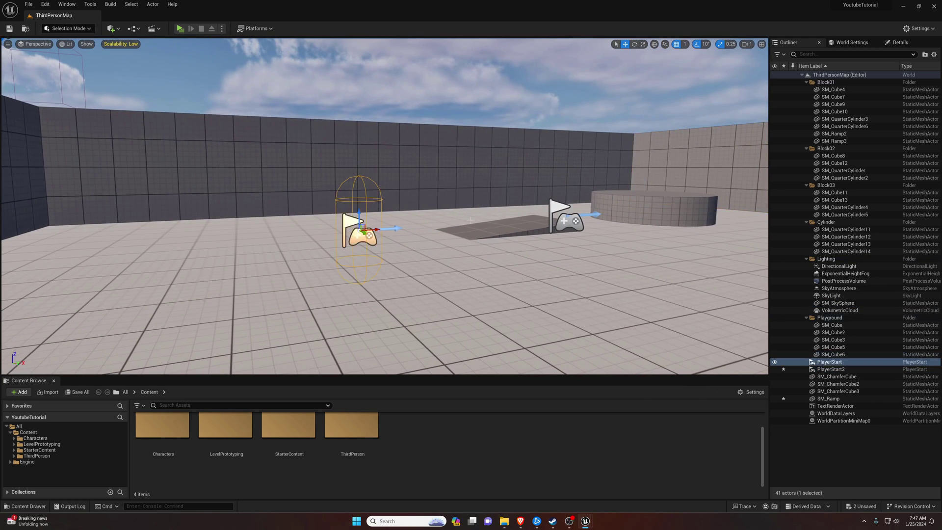
{"action": "left_click", "coordinate": [569, 220]}
{"action": "right_click_drag", "start_coordinate": [569, 221], "coordinate": [569, 220]}
{"action": "key", "text": "a"}
{"action": "right_click_drag", "start_coordinate": [470, 203], "coordinate": [470, 203]}
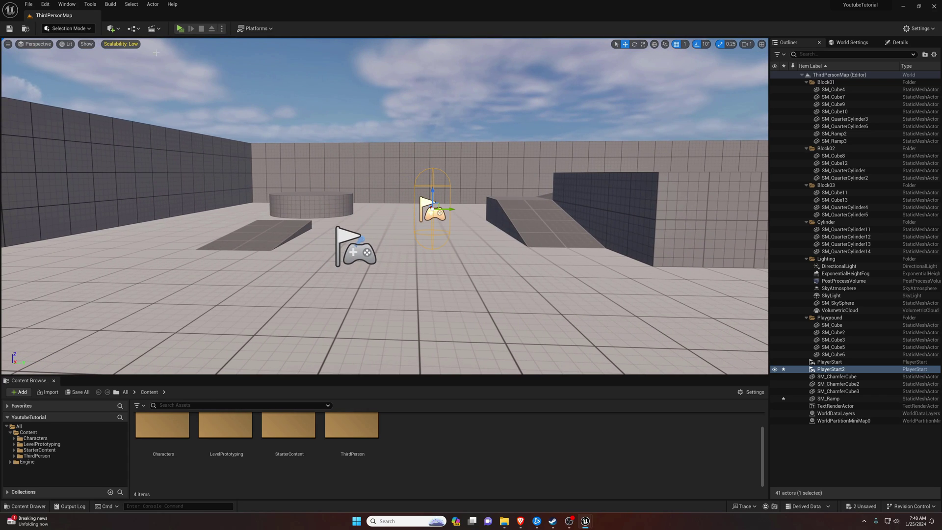
- Look through the actor placement categories and the Blueprint options without choosing anything
{"action": "left_click", "coordinate": [113, 29]}
{"action": "mouse_move", "coordinate": [140, 98]}
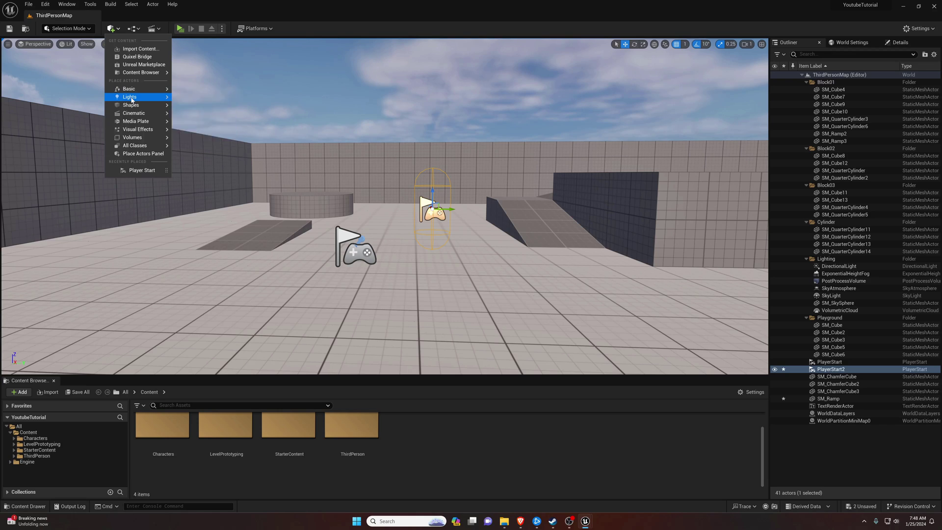
{"action": "left_click", "coordinate": [145, 19]}
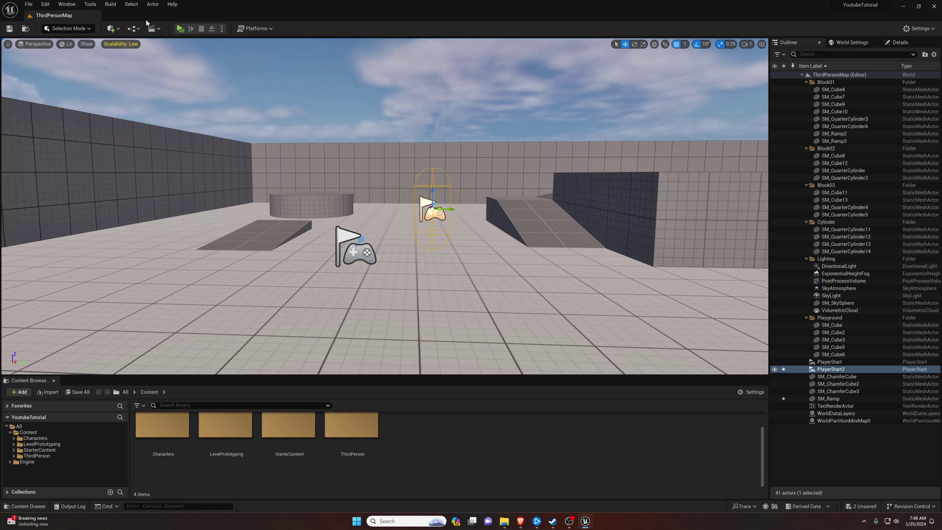
{"action": "left_click", "coordinate": [137, 32]}
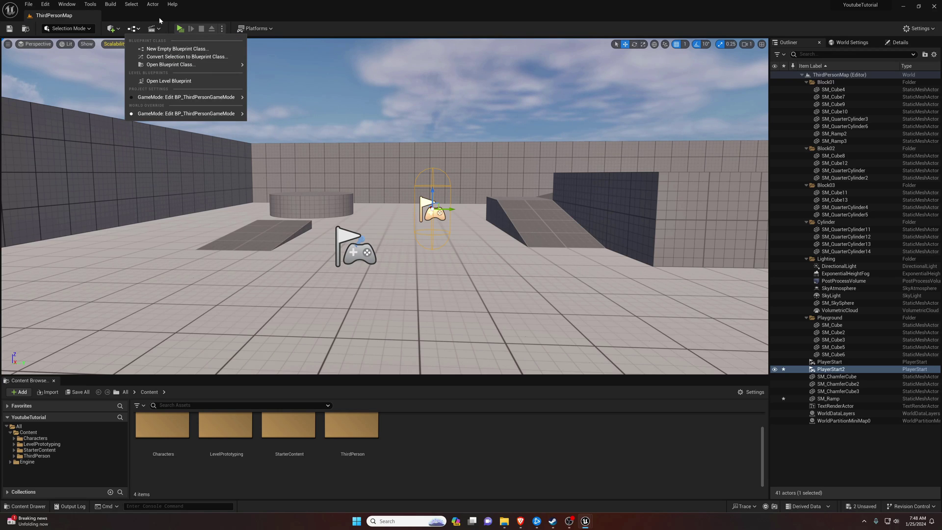
{"action": "left_click", "coordinate": [159, 21]}
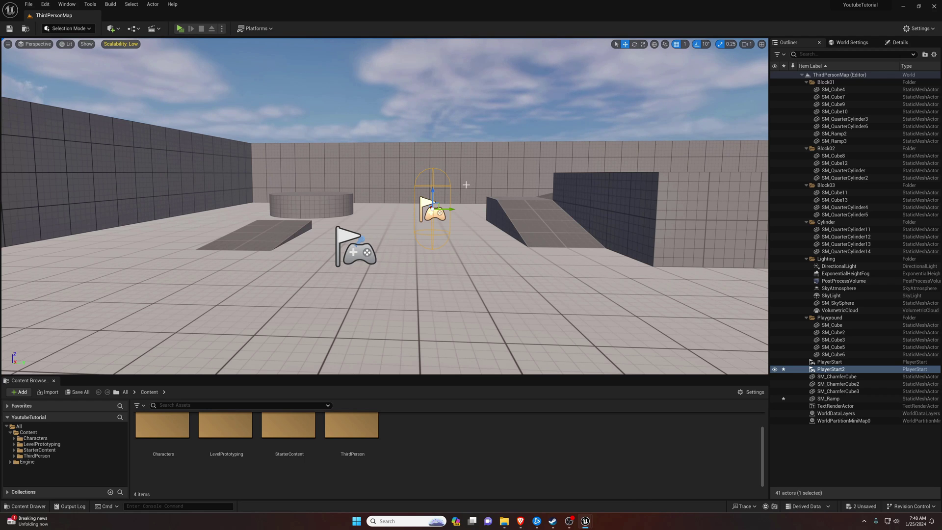
- Select SM_ChamferCube and view the whole arena from outside, above the Third Person Template wall
{"action": "key", "text": "s"}
{"action": "right_click_drag", "start_coordinate": [466, 184], "coordinate": [551, 233]}
{"action": "left_click", "coordinate": [445, 275]}
{"action": "left_click", "coordinate": [444, 275]}
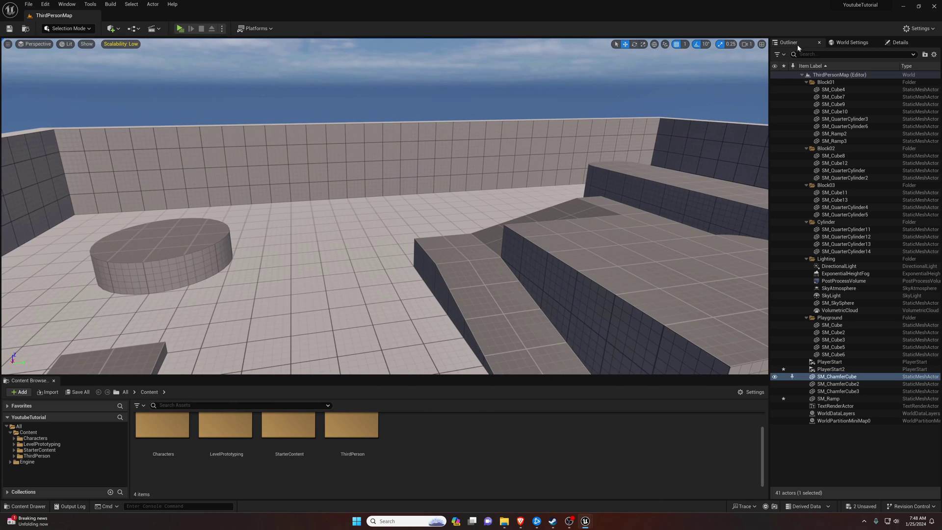
{"action": "right_click_drag", "start_coordinate": [620, 160], "coordinate": [734, 169]}
{"action": "right_click_drag", "start_coordinate": [519, 207], "coordinate": [479, 160]}
{"action": "mouse_move", "coordinate": [362, 237]}
{"action": "right_mouse_down"}
{"action": "mouse_move", "coordinate": [417, 199]}
{"action": "mouse_move", "coordinate": [406, 241]}
{"action": "mouse_move", "coordinate": [376, 235]}
{"action": "right_mouse_up"}
{"action": "right_click_drag", "start_coordinate": [513, 245], "coordinate": [491, 263]}
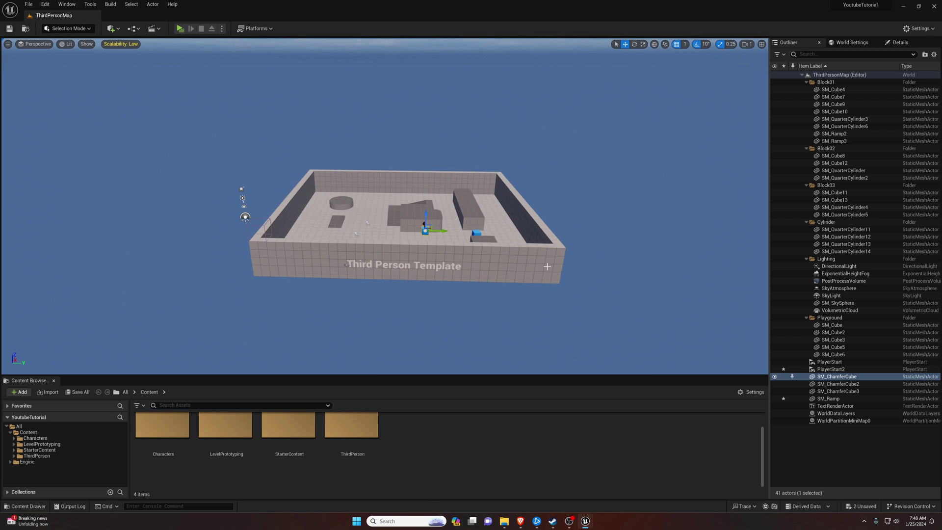
- Select the Third Person Template text and its supporting wall to identify them in the Outliner
{"action": "key", "text": "w"}
{"action": "right_click_drag", "start_coordinate": [570, 273], "coordinate": [584, 267]}
{"action": "left_click", "coordinate": [335, 283]}
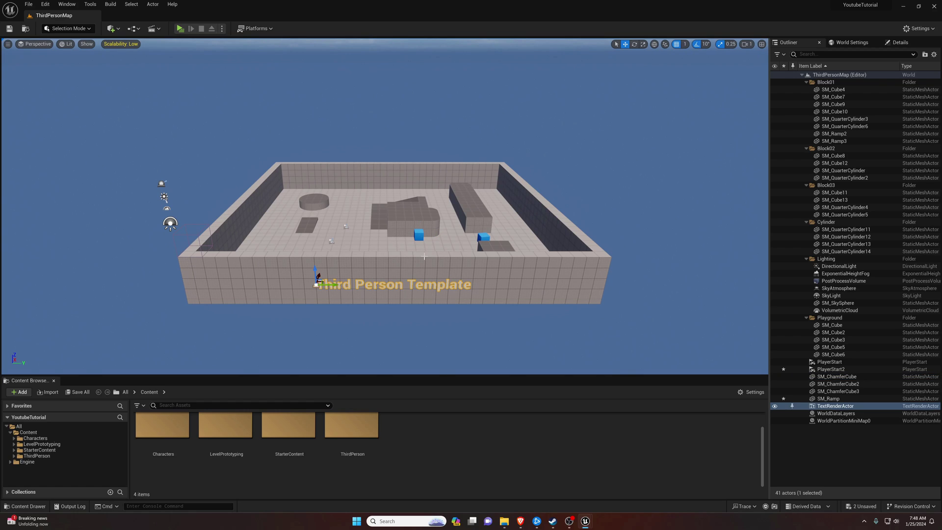
{"action": "left_click", "coordinate": [480, 265]}
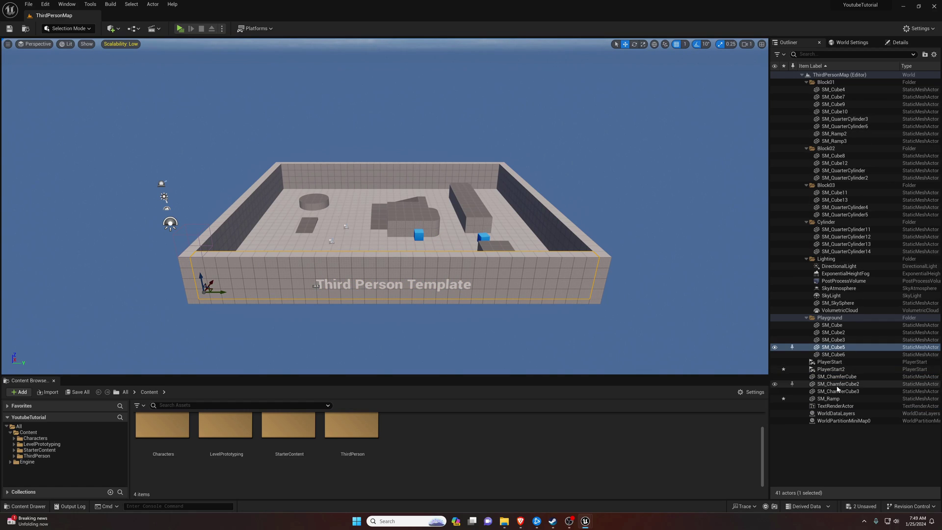
- Select SM_ChamferCube in the Outliner, show its Details and view the cube up close
{"action": "key", "text": "w"}
{"action": "right_click_drag", "start_coordinate": [482, 189], "coordinate": [498, 190]}
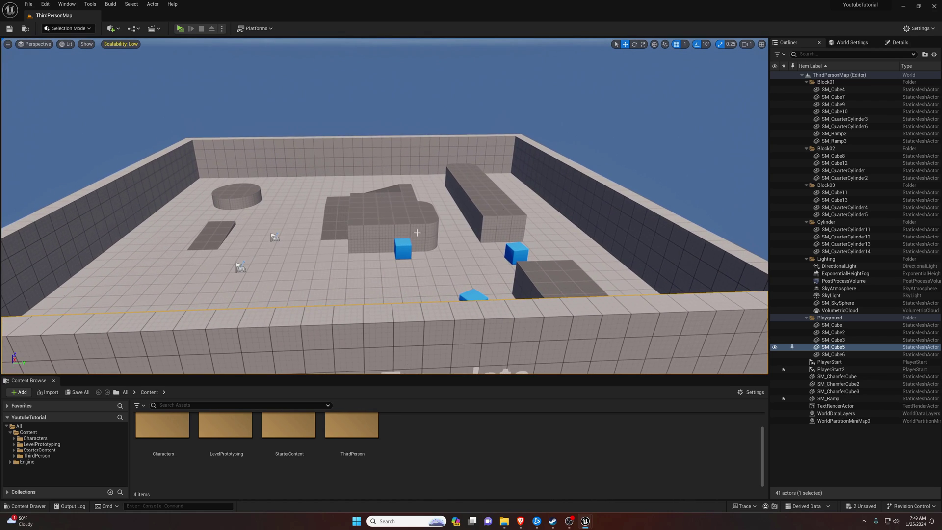
{"action": "left_click", "coordinate": [840, 376]}
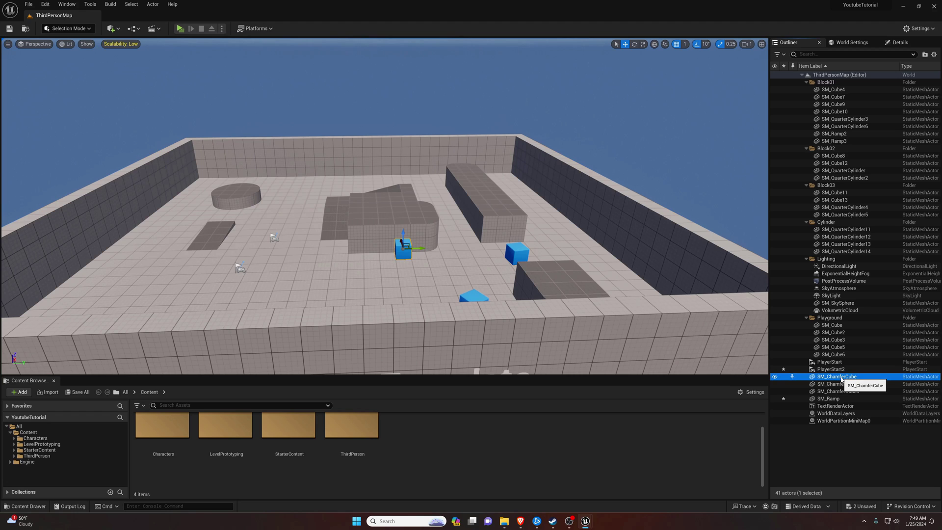
{"action": "left_click", "coordinate": [901, 43]}
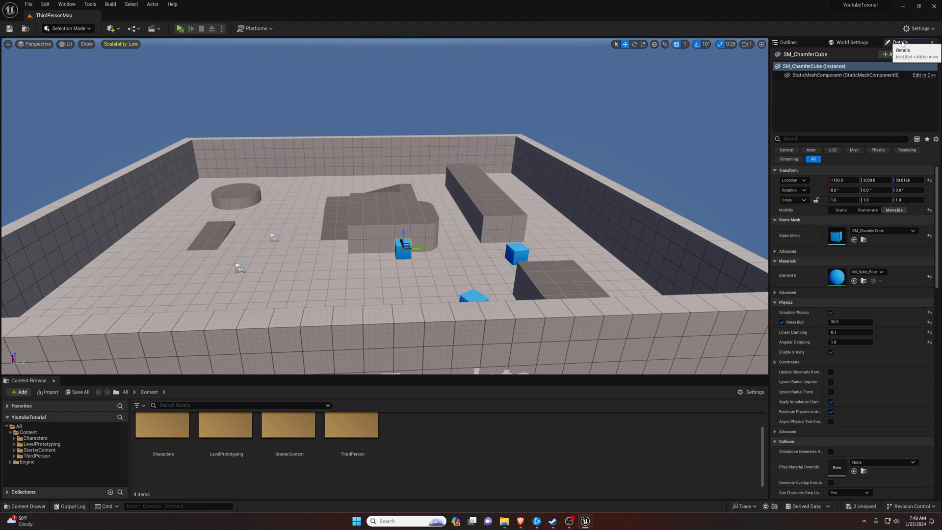
{"action": "key", "text": "w"}
{"action": "right_click_drag", "start_coordinate": [490, 211], "coordinate": [501, 237]}
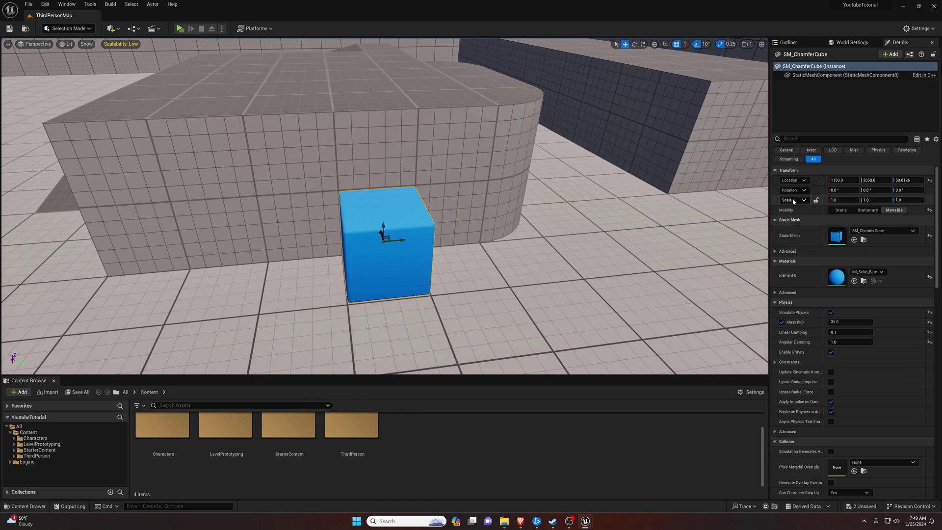
- Stretch the blue chamfer cube to an X scale of 5.445 and move it along X to 893
{"action": "left_click_drag", "start_coordinate": [829, 200], "coordinate": [883, 200]}
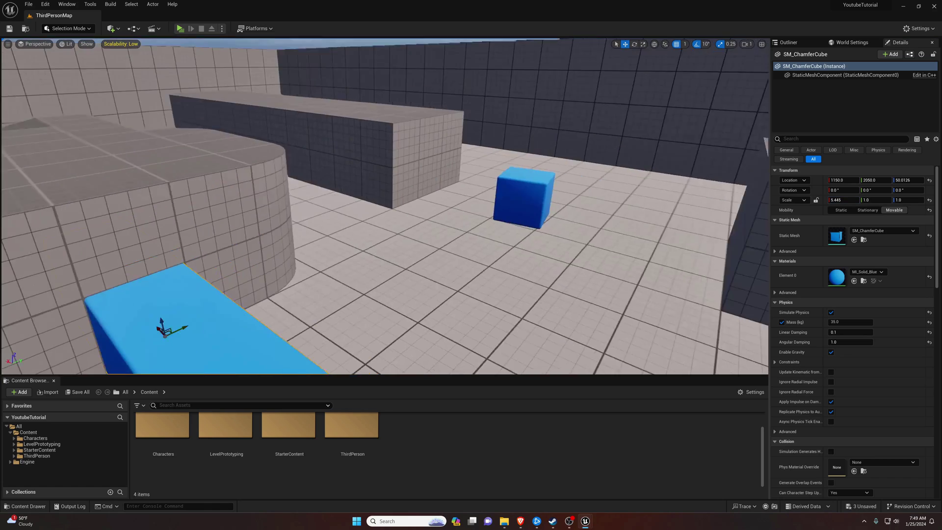
{"action": "mouse_move", "coordinate": [1, 202]}
{"action": "right_mouse_down"}
{"action": "mouse_move", "coordinate": [9, 202]}
{"action": "mouse_move", "coordinate": [1, 201]}
{"action": "right_mouse_up"}
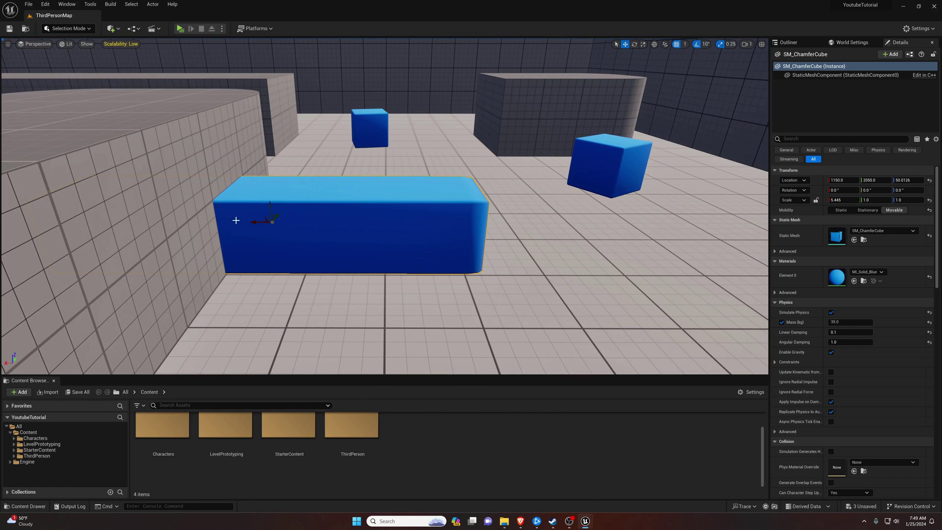
{"action": "left_click_drag", "start_coordinate": [252, 220], "coordinate": [449, 236]}
{"action": "key", "text": "s"}
{"action": "right_click_drag", "start_coordinate": [466, 231], "coordinate": [755, 205]}
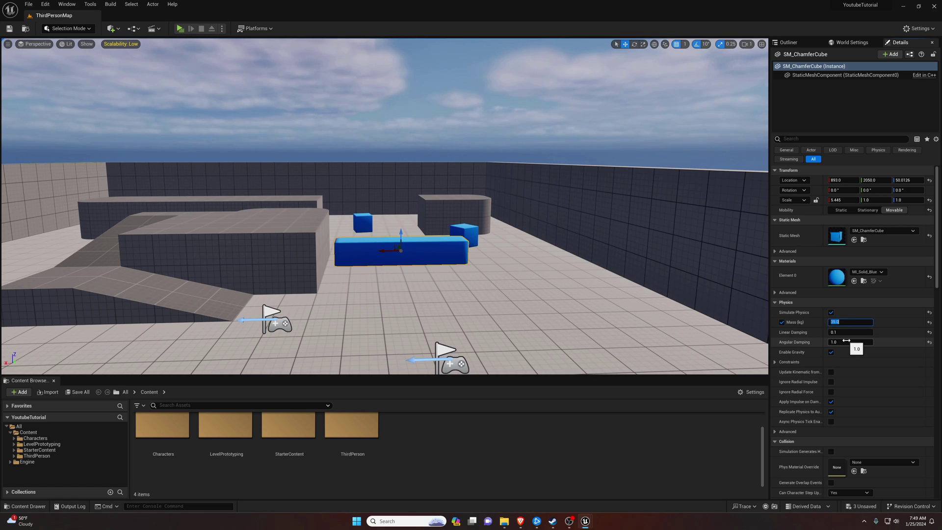
- Review the stretched cube's Physics, Collision, Lighting, Rendering and HLOD properties, ending back at its Transform settings
{"action": "scroll", "coordinate": [863, 366], "scroll_direction": "down", "scroll_amount": 1}
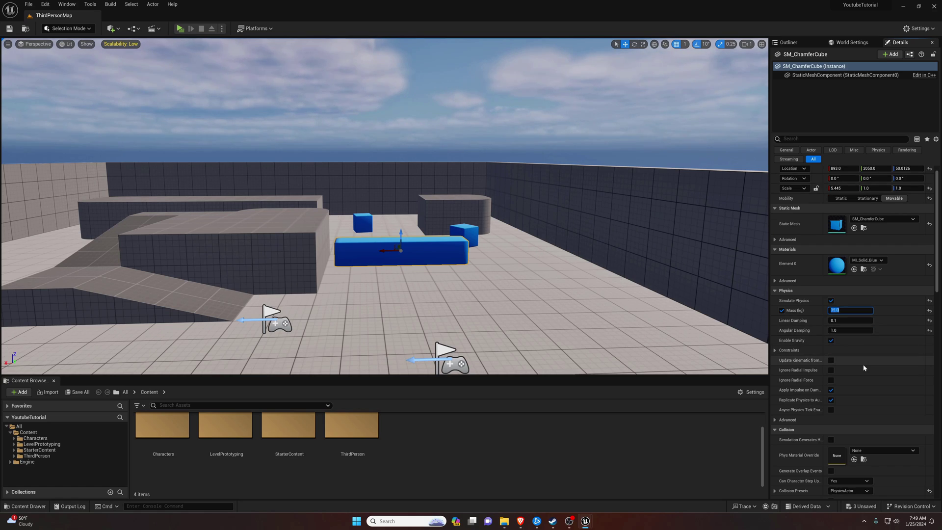
{"action": "scroll", "coordinate": [863, 367], "scroll_direction": "down", "scroll_amount": 10}
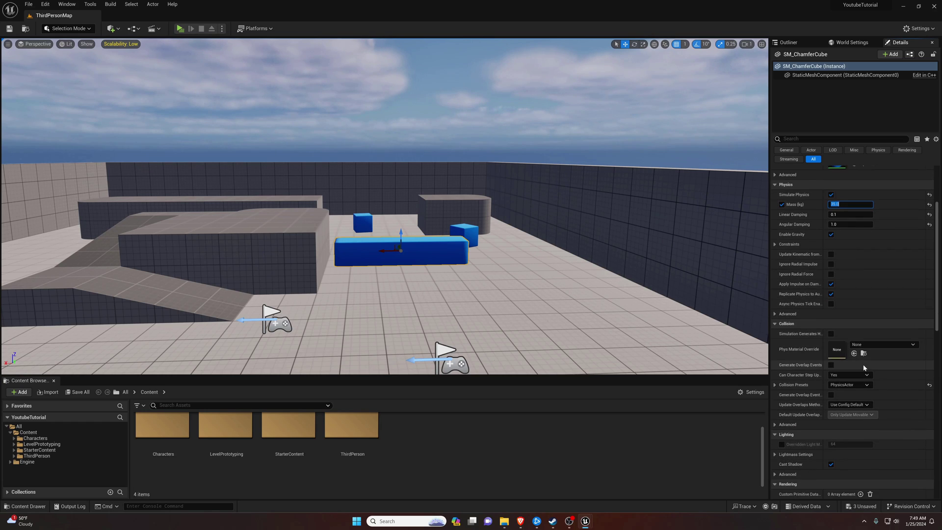
{"action": "scroll", "coordinate": [864, 367], "scroll_direction": "down", "scroll_amount": 8}
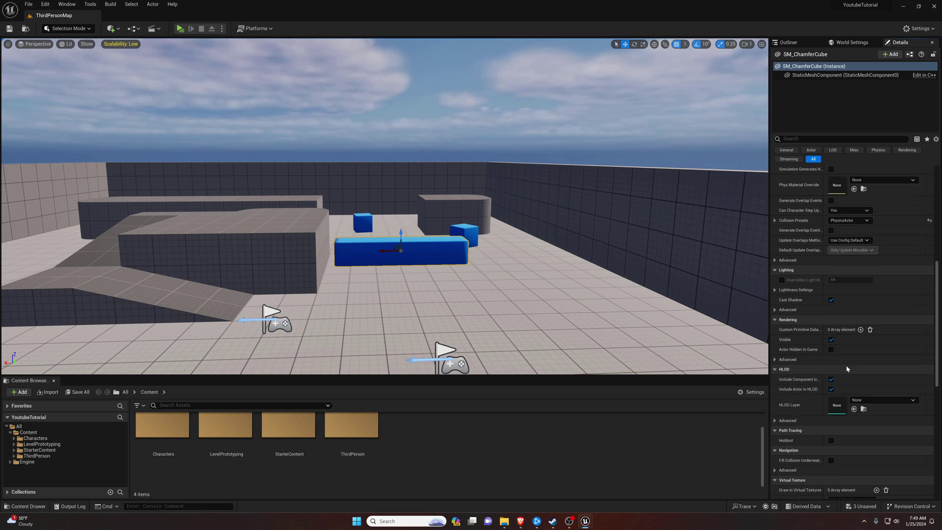
{"action": "scroll", "coordinate": [834, 369], "scroll_direction": "down", "scroll_amount": 6}
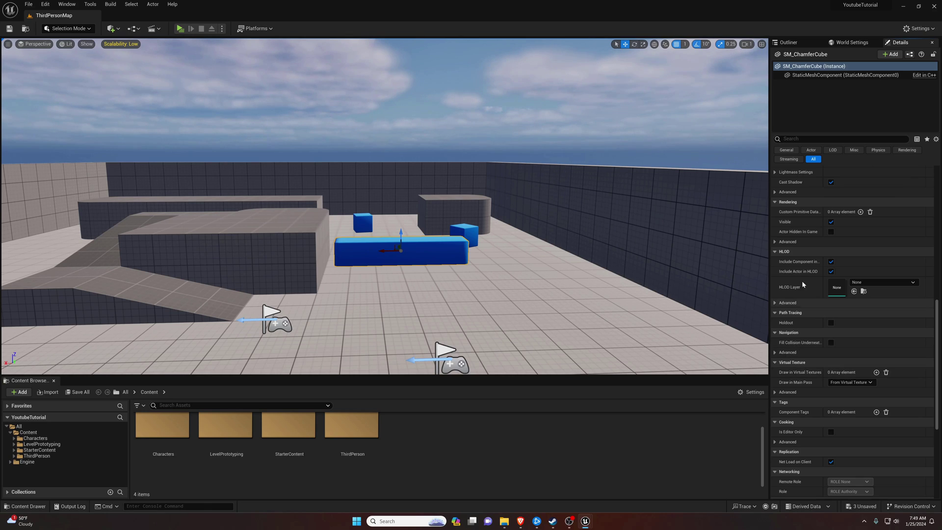
{"action": "scroll", "coordinate": [873, 314], "scroll_direction": "up", "scroll_amount": 3}
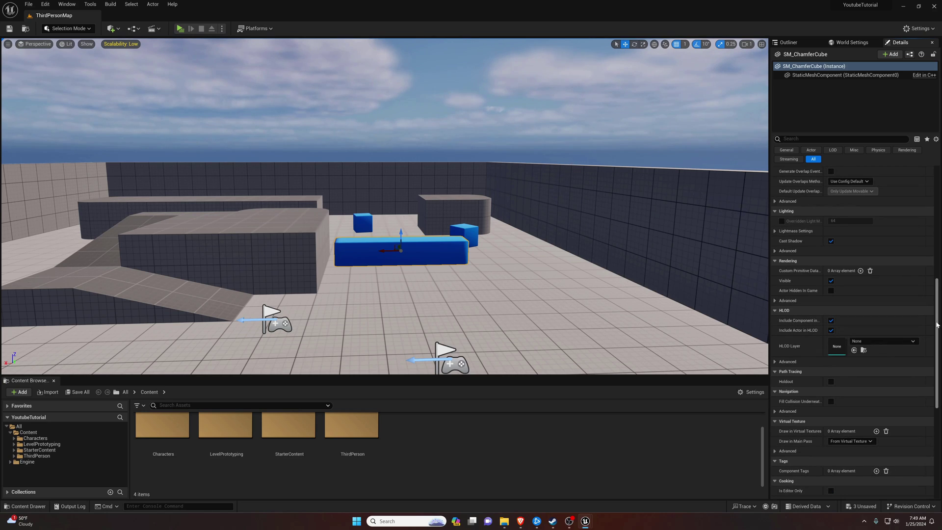
{"action": "left_click_drag", "start_coordinate": [937, 324], "coordinate": [936, 211]}
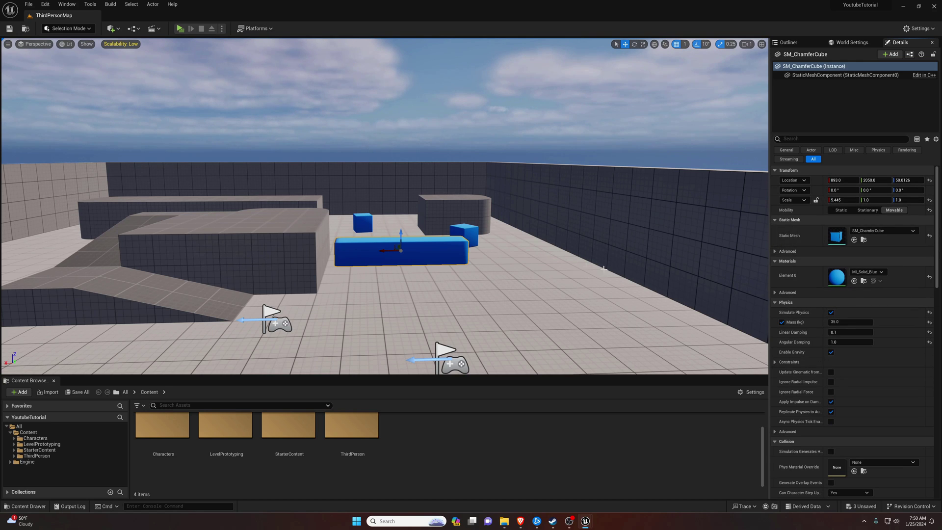
- View the whole level from beyond its outer wall, deselecting the stretched cube by selecting the sky sphere
{"action": "key", "text": "s"}
{"action": "right_click_drag", "start_coordinate": [384, 206], "coordinate": [288, 229]}
{"action": "mouse_move", "coordinate": [577, 266]}
{"action": "right_mouse_down"}
{"action": "mouse_move", "coordinate": [565, 266]}
{"action": "mouse_move", "coordinate": [577, 266]}
{"action": "right_mouse_up"}
{"action": "key", "text": "w"}
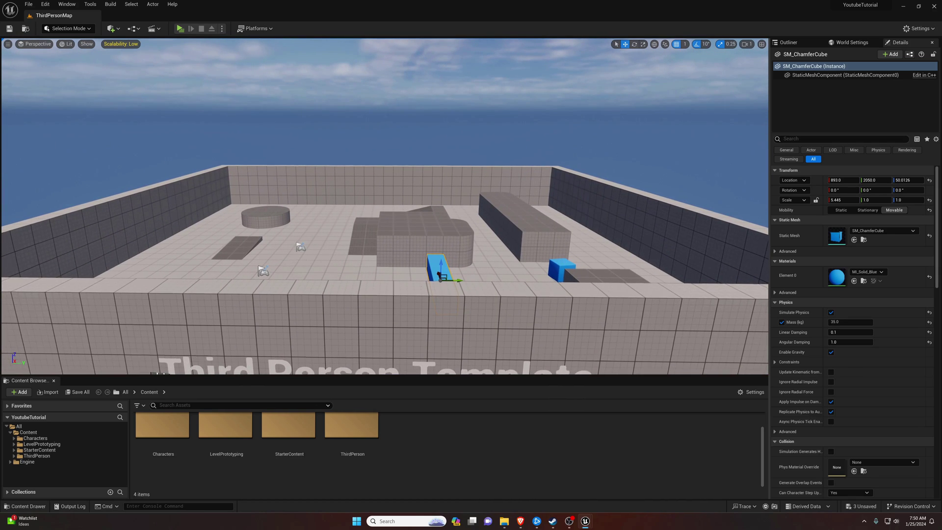
{"action": "scroll", "coordinate": [545, 254], "scroll_direction": "up", "scroll_amount": 4}
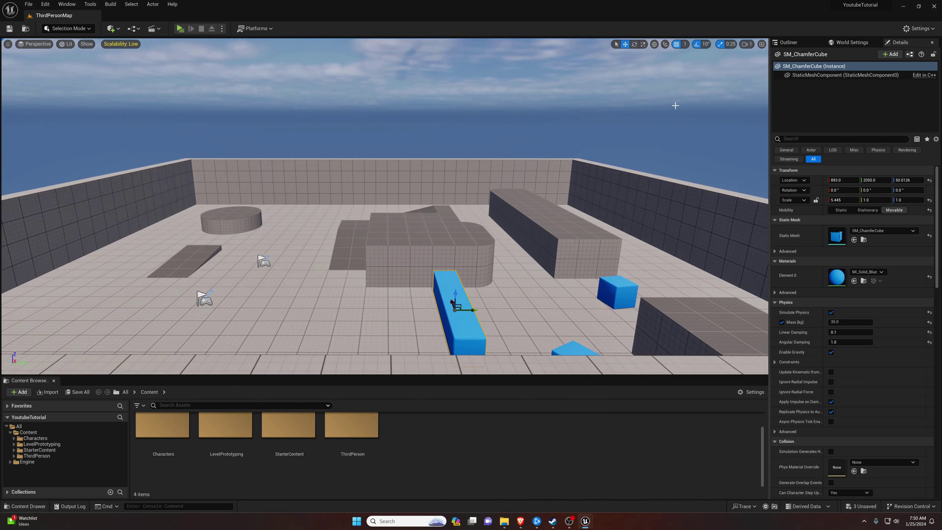
{"action": "left_click", "coordinate": [622, 92]}
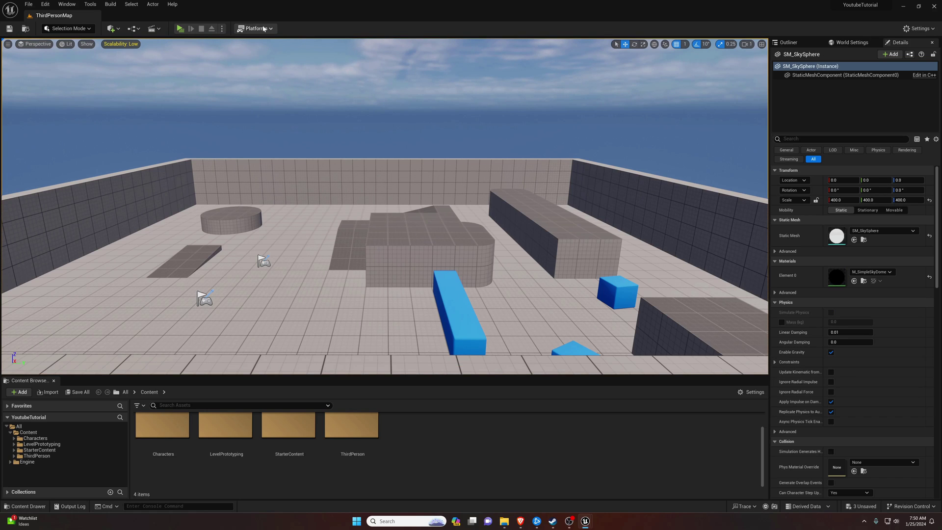
- Play-test the level in a maximized preview, running up the ramp and jumping across the raised blocks, and end the session
{"action": "left_click", "coordinate": [180, 29]}
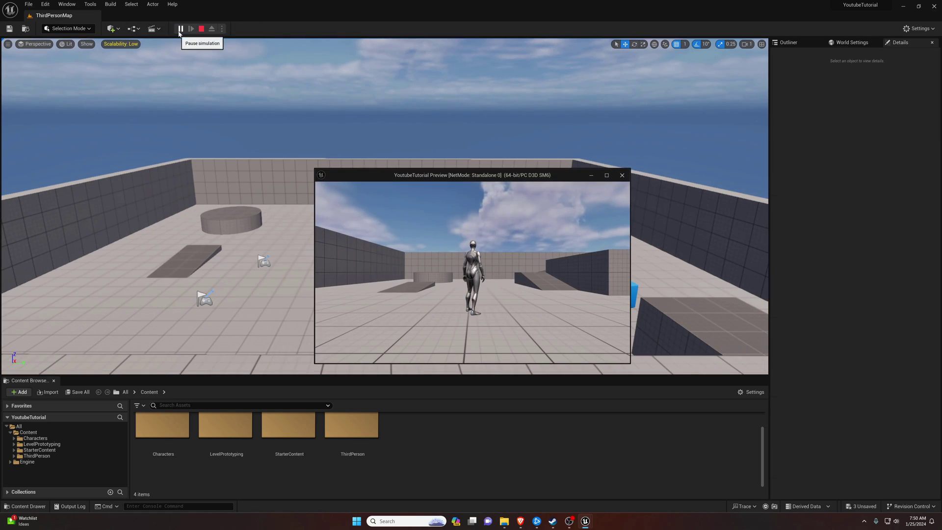
{"action": "left_click", "coordinate": [607, 175]}
{"action": "key", "text": "w"}
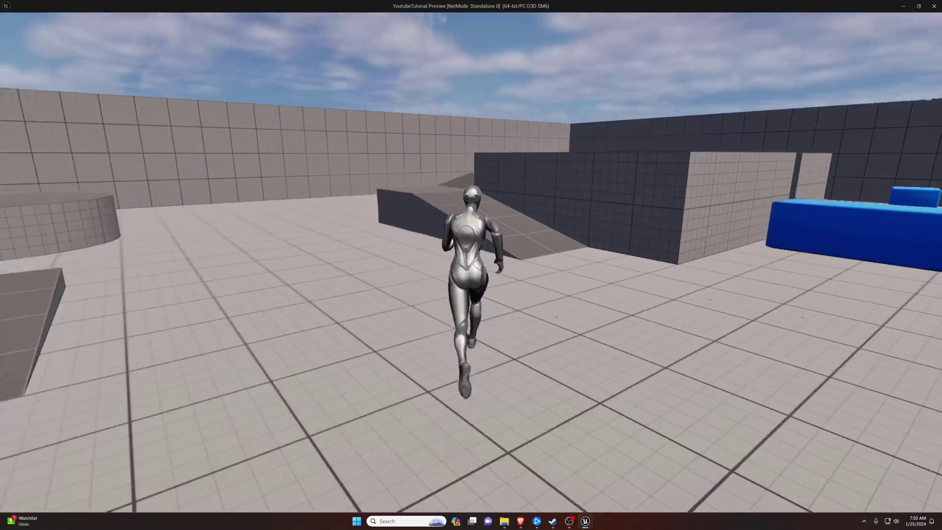
{"action": "key", "text": "w"}
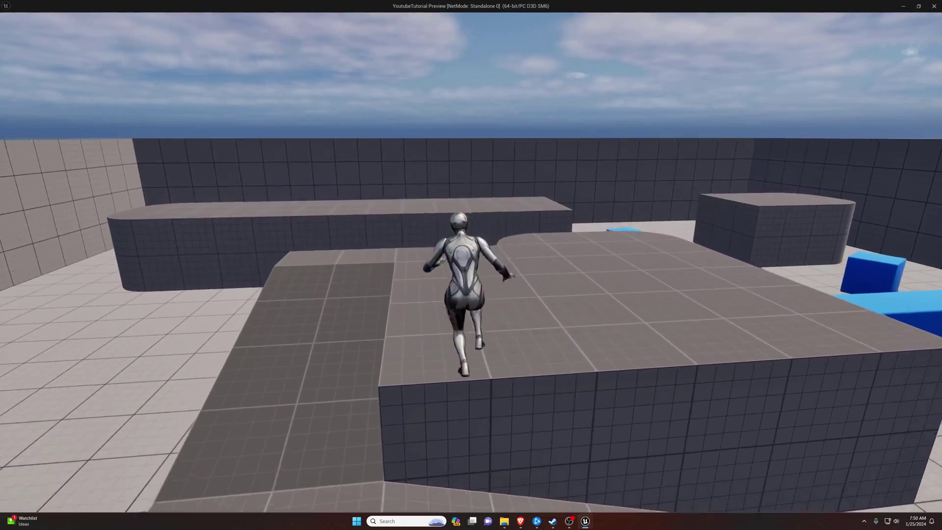
{"action": "key", "text": "w"}
{"action": "key", "text": "space"}
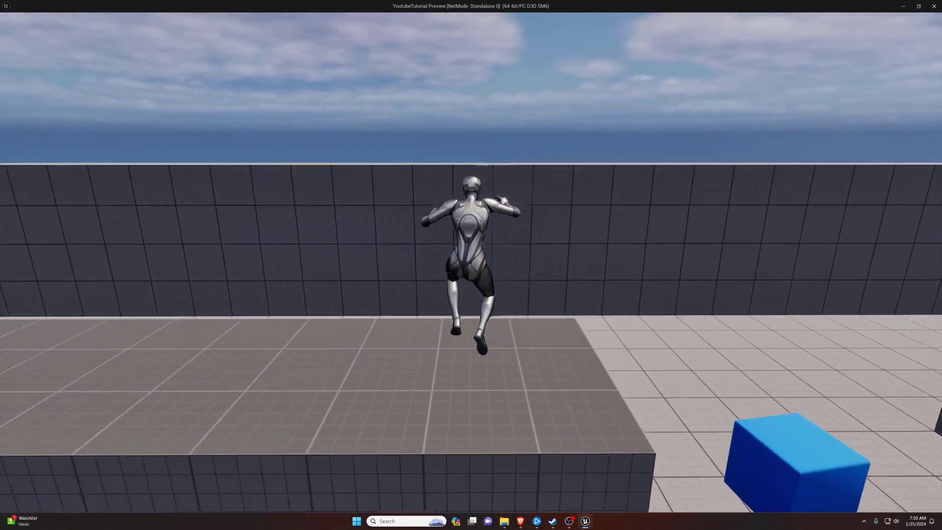
{"action": "key", "text": "w"}
{"action": "key", "text": "space"}
{"action": "key", "text": "Escape"}
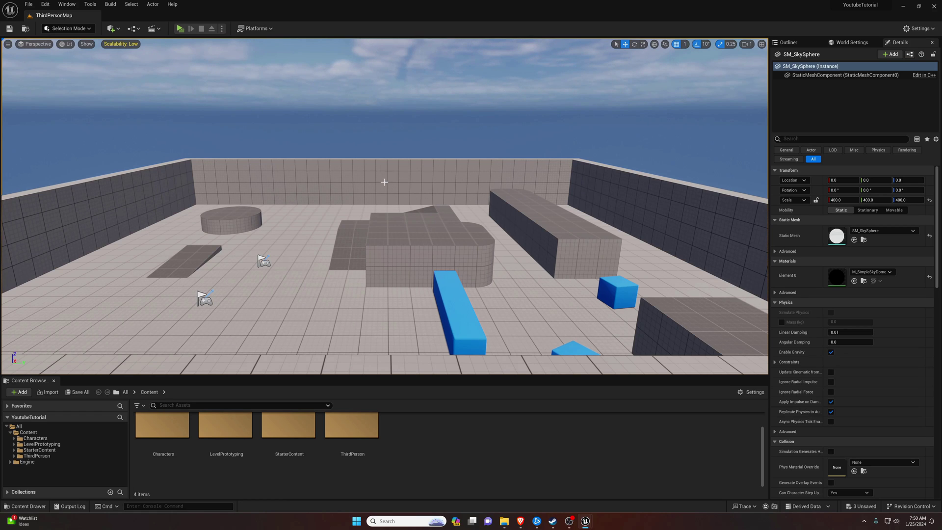
- Close the YoutubeTutorial project's editor and switch to the Ninja Ball project's preview
{"action": "scroll", "coordinate": [413, 164], "scroll_direction": "down", "scroll_amount": 10}
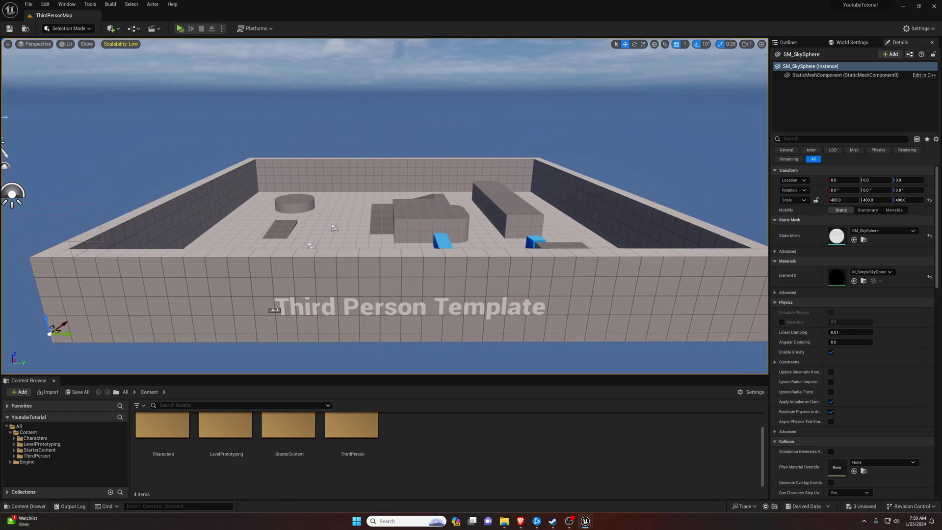
{"action": "left_click", "coordinate": [934, 7]}
{"action": "left_click", "coordinate": [533, 343]}
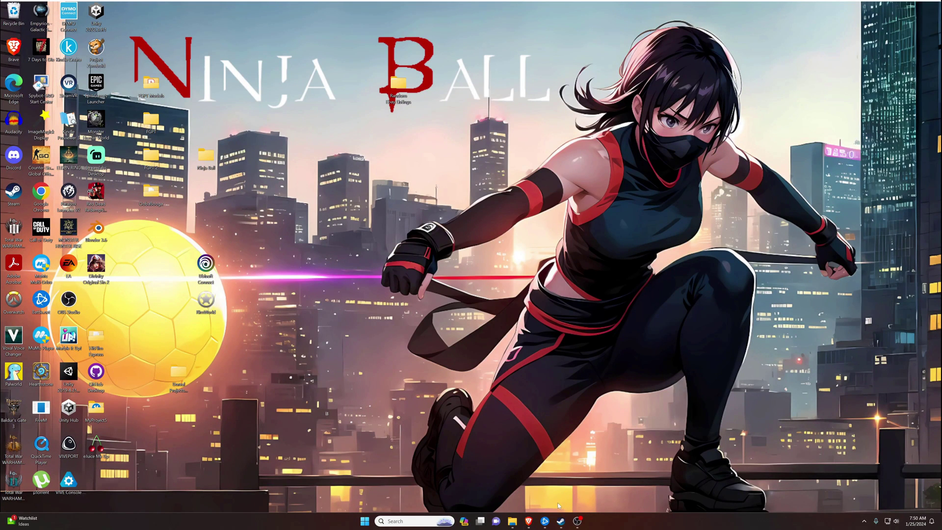
{"action": "key", "text": "super+s"}
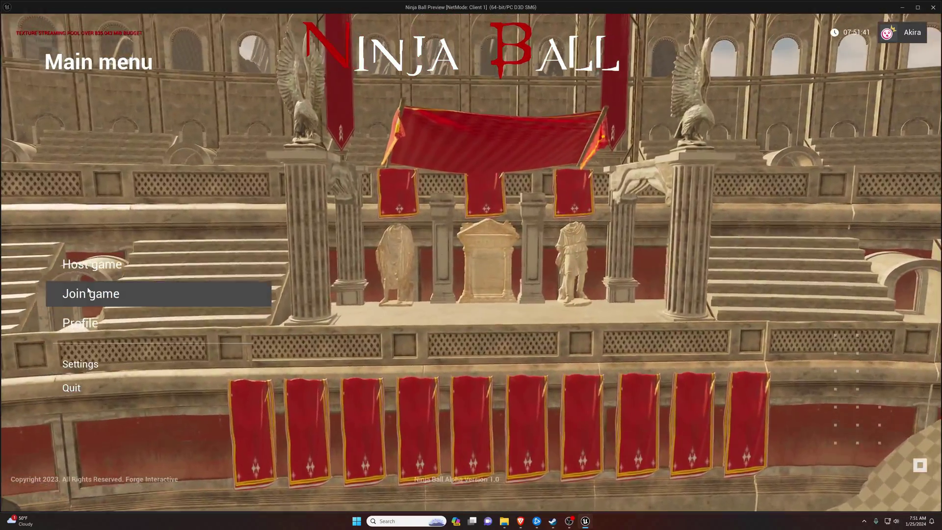
- Check the Ninja Ball server browser, return to the main menu and host an online lobby with a maximum of 2 players
{"action": "left_click", "coordinate": [91, 293]}
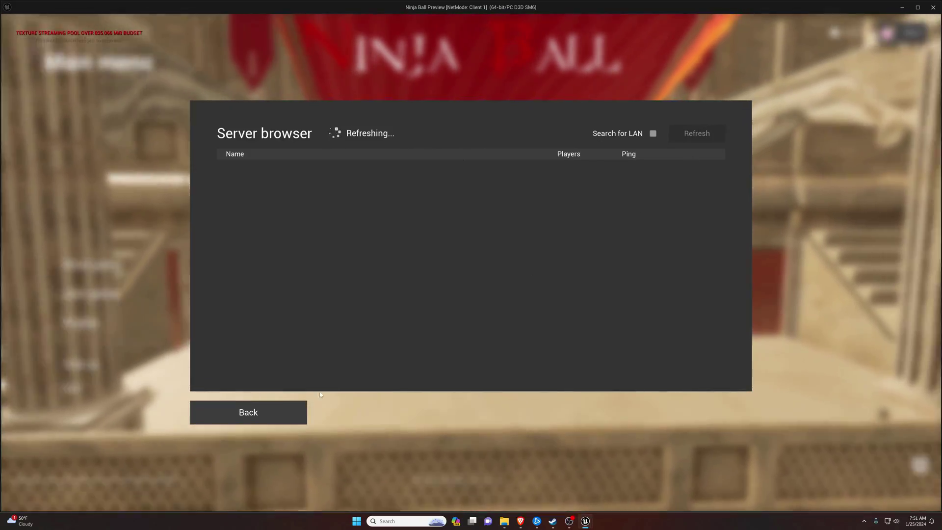
{"action": "left_click", "coordinate": [275, 413]}
{"action": "left_click", "coordinate": [92, 271]}
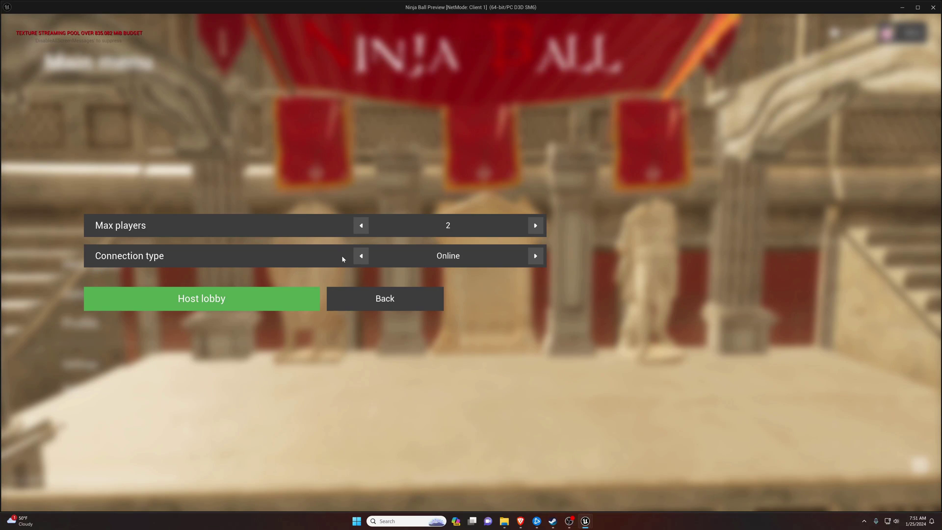
{"action": "left_click", "coordinate": [291, 300]}
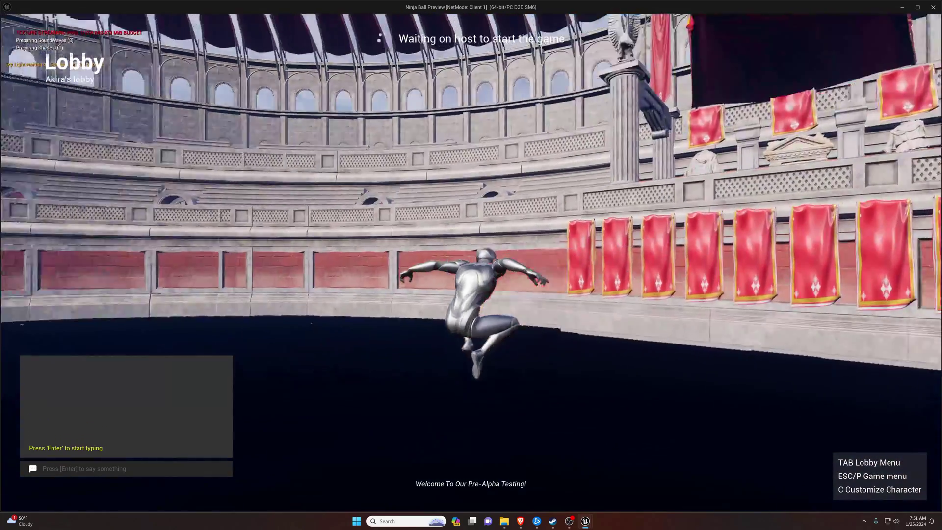
- Run and jump the character around the lobby's colosseum arena, examining the stands, banners and reflective floor
{"action": "key", "text": "w"}
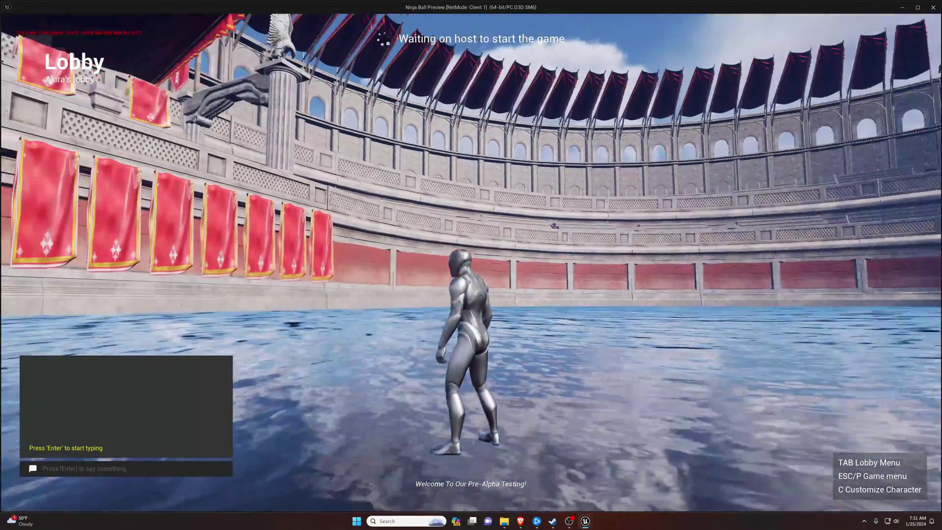
{"action": "key", "text": "w"}
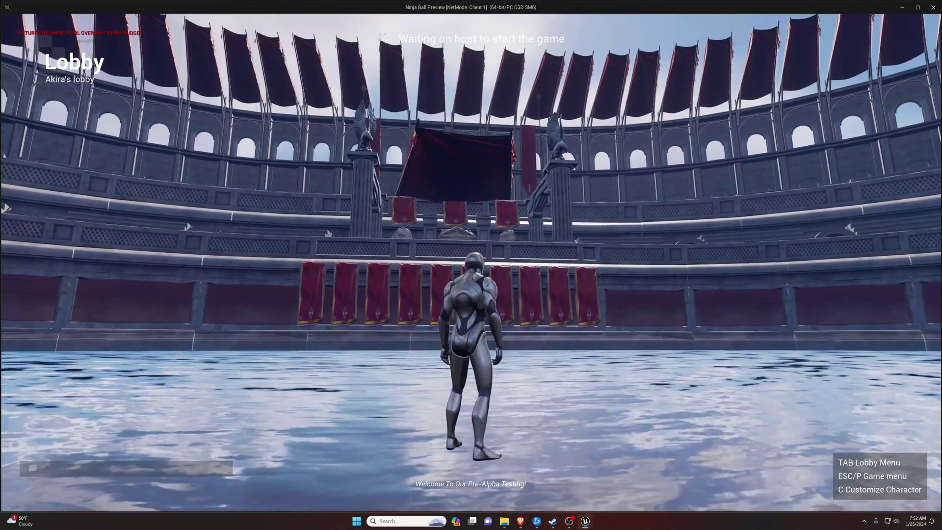
{"action": "key", "text": "w"}
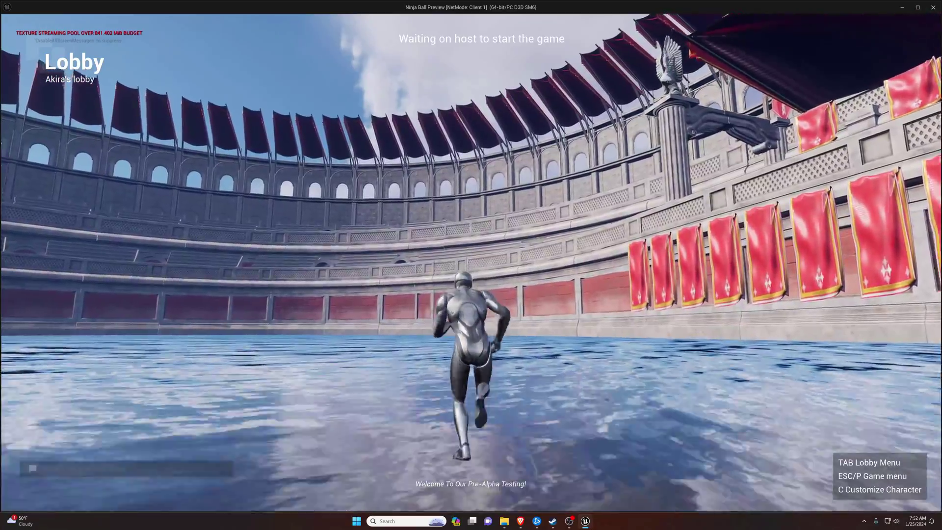
{"action": "key", "text": "space"}
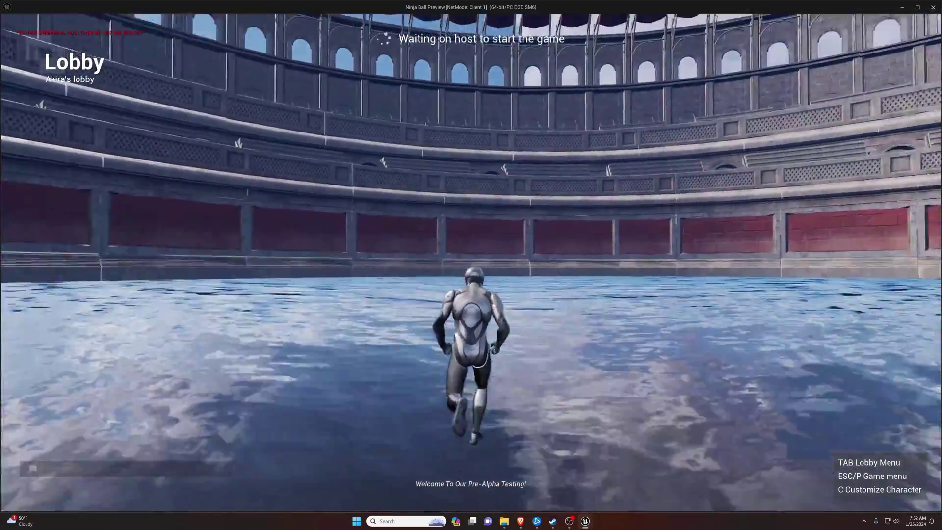
{"action": "key", "text": "a"}
{"action": "key", "text": "s"}
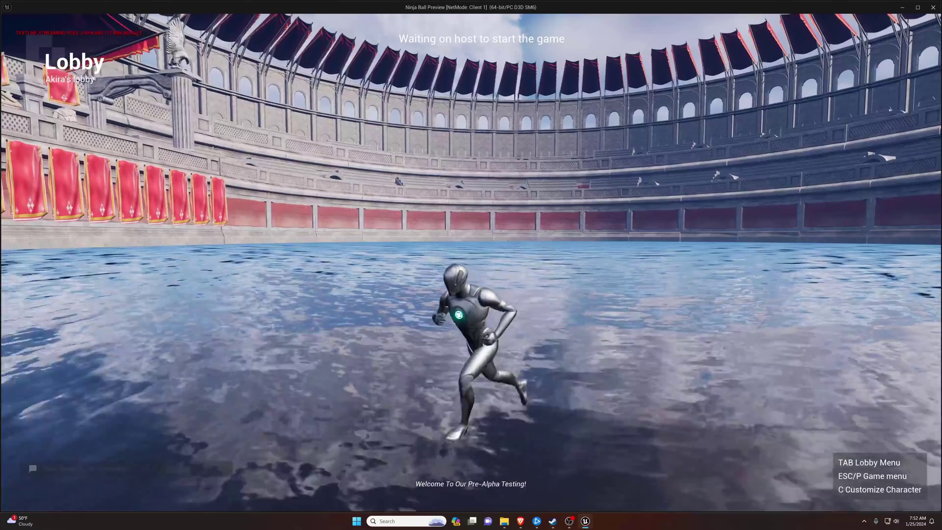
{"action": "key", "text": "d"}
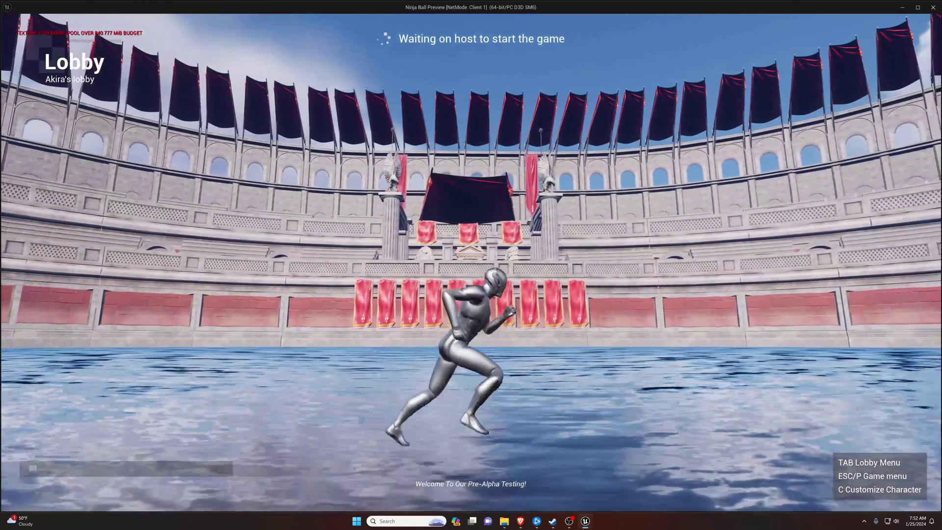
{"action": "key", "text": "space"}
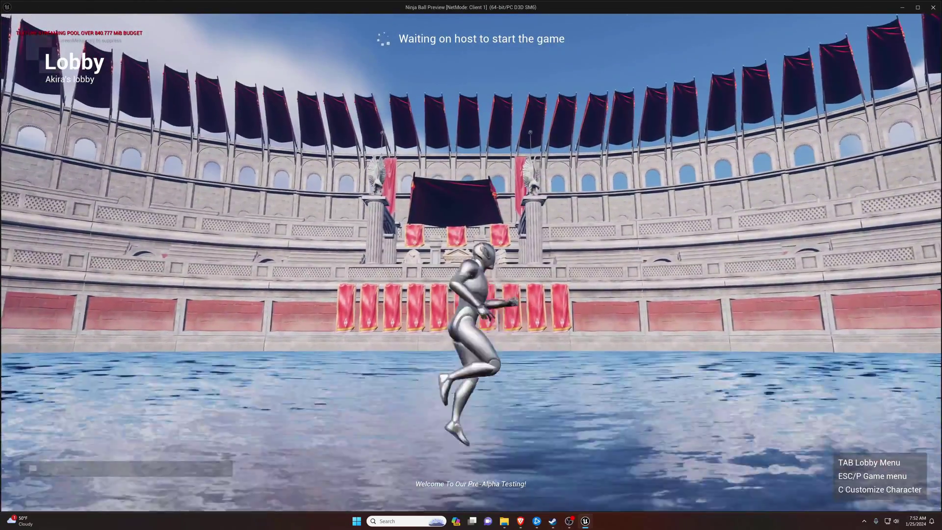
{"action": "key", "text": "w"}
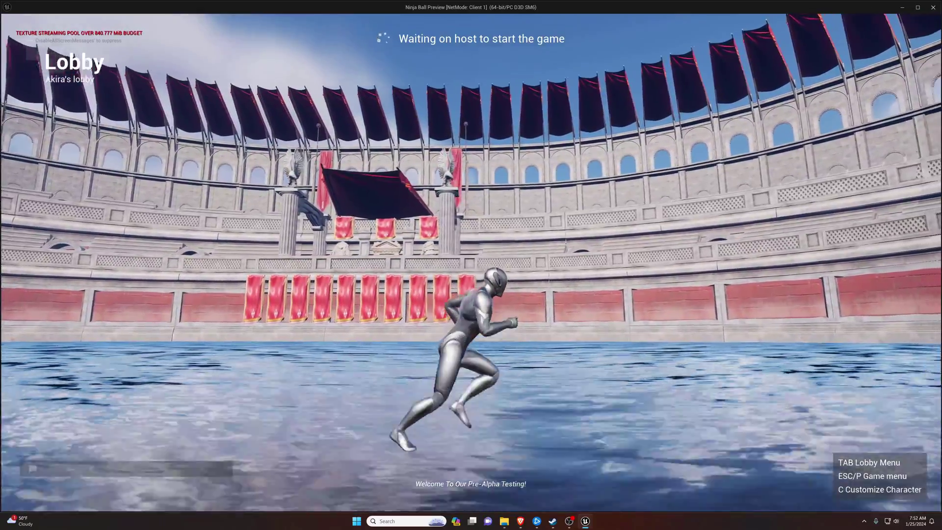
{"action": "key", "text": "w"}
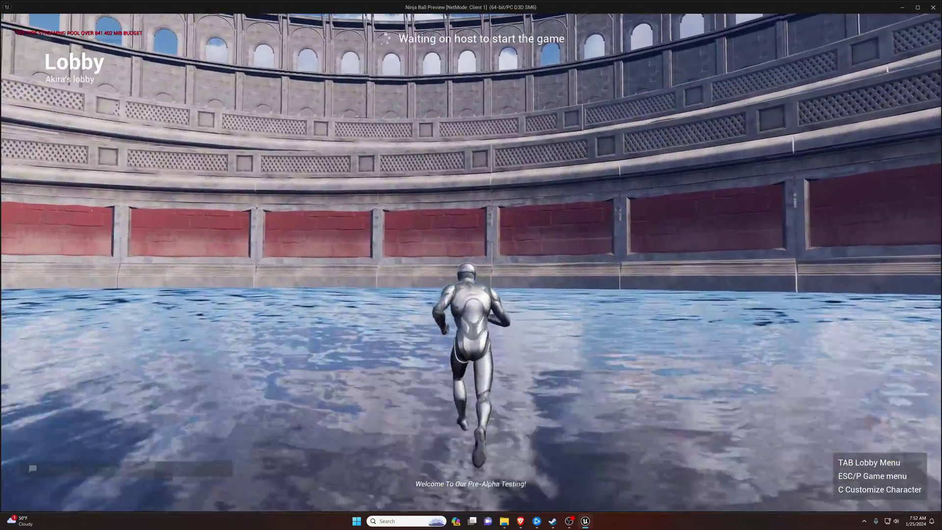
{"action": "key", "text": "w"}
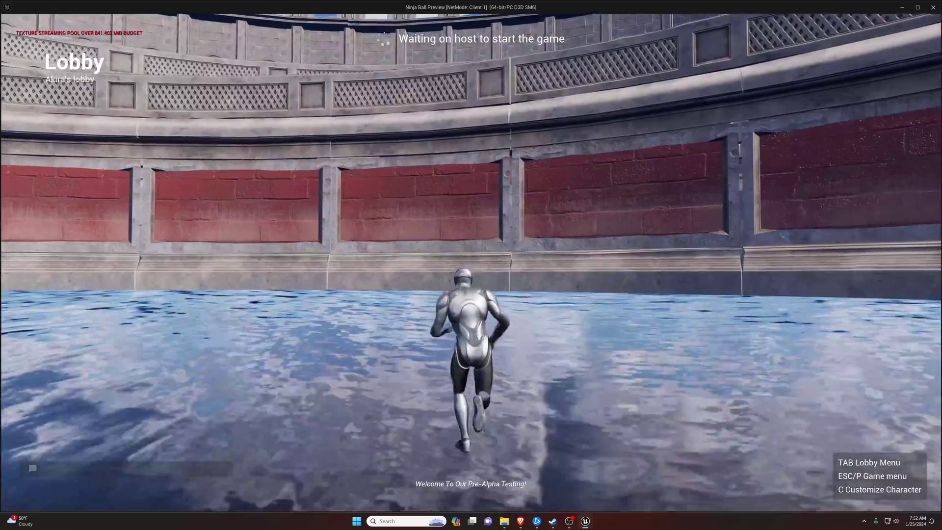